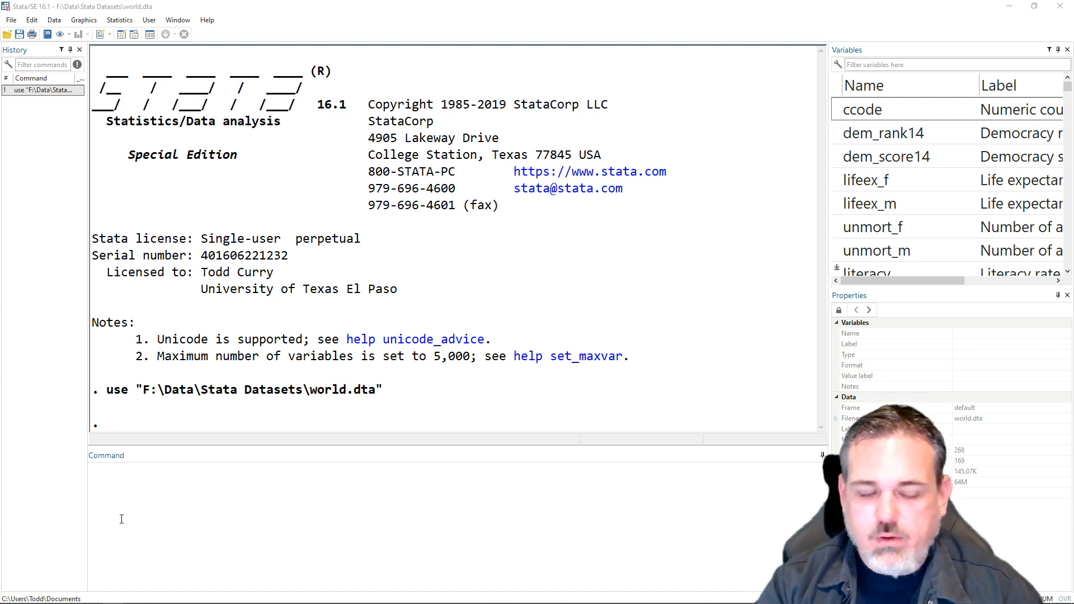
Summarize the trade_percent_gdp variable
click(146, 503)
text(su)
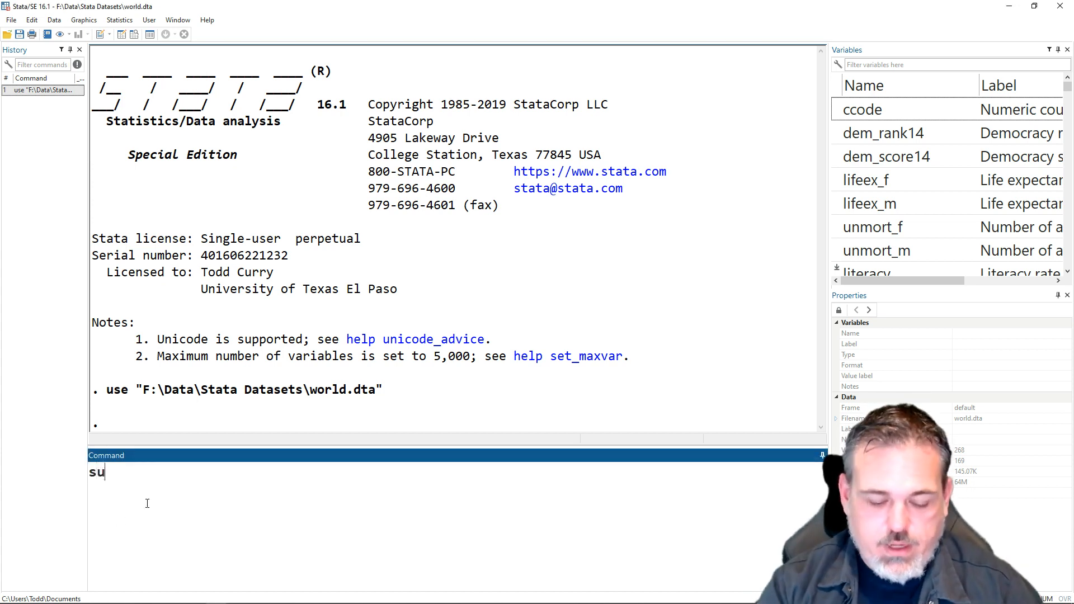
text(m tr)
key(Tab)
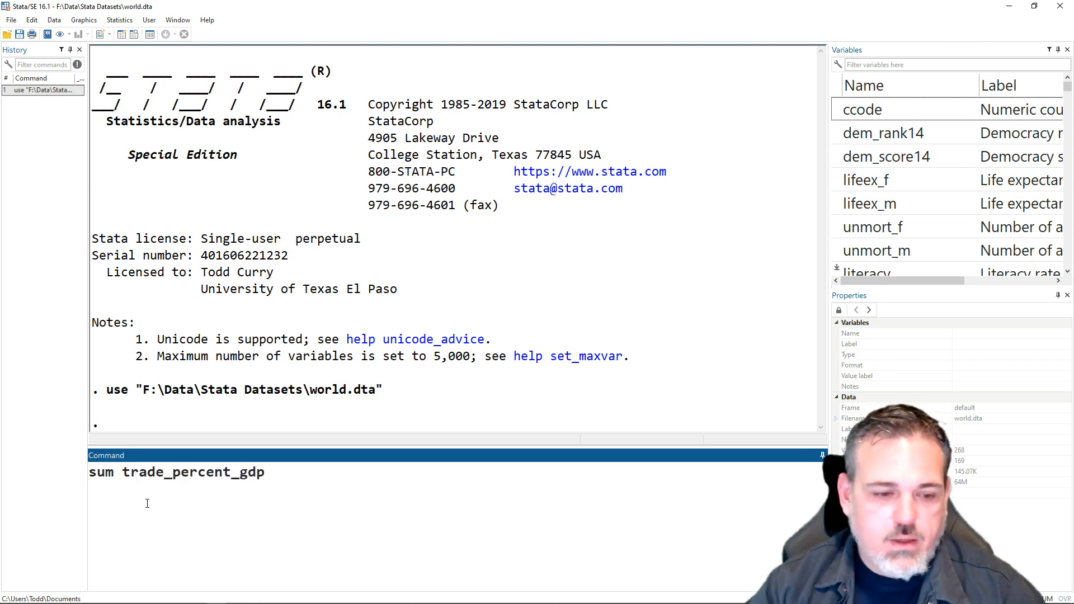
key(Return)
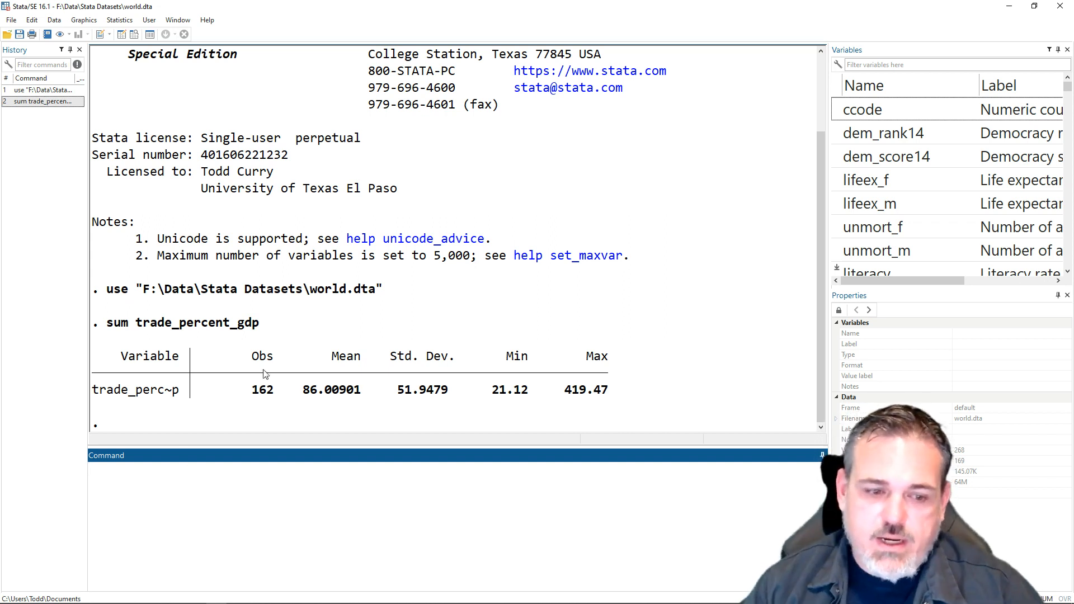
Copy the mean 86.00901 and generate trade_percent_centered as trade_percent_gdp minus 86.00901
drag(368, 392, 305, 394)
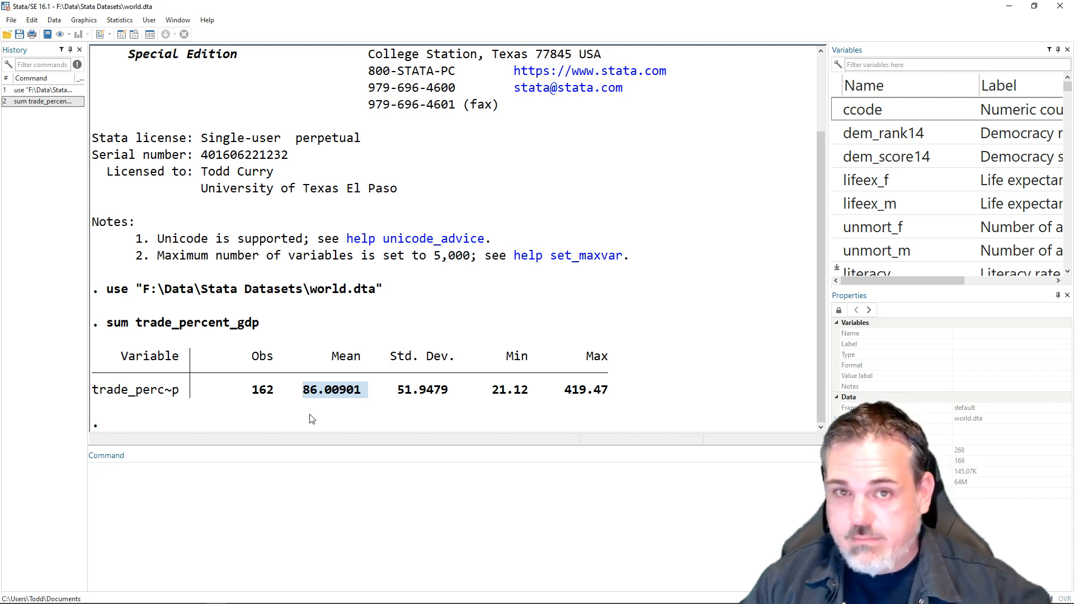
click(373, 530)
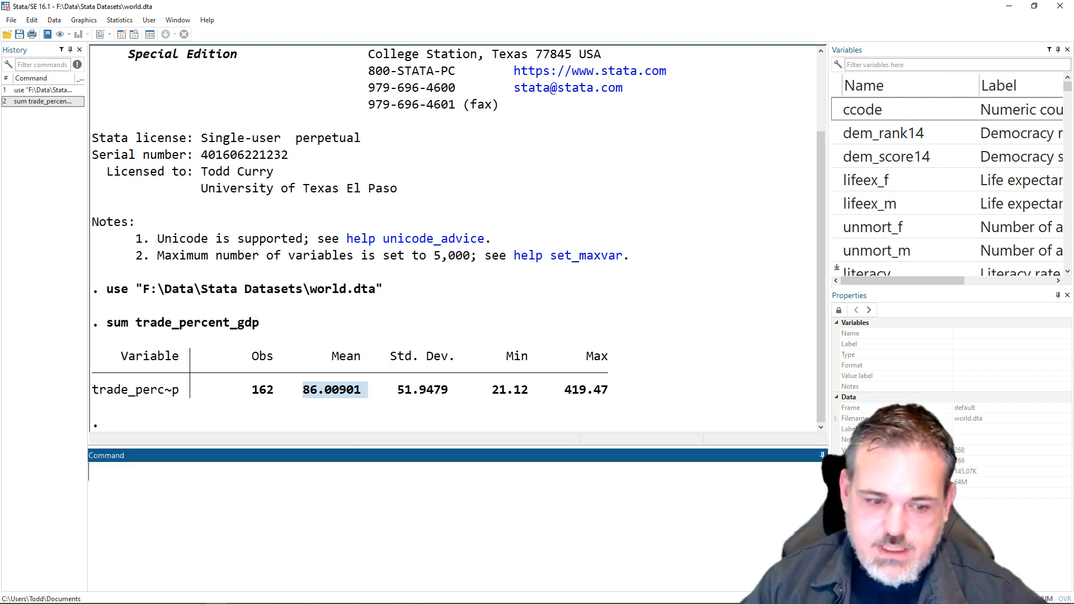
click(427, 421)
click(330, 509)
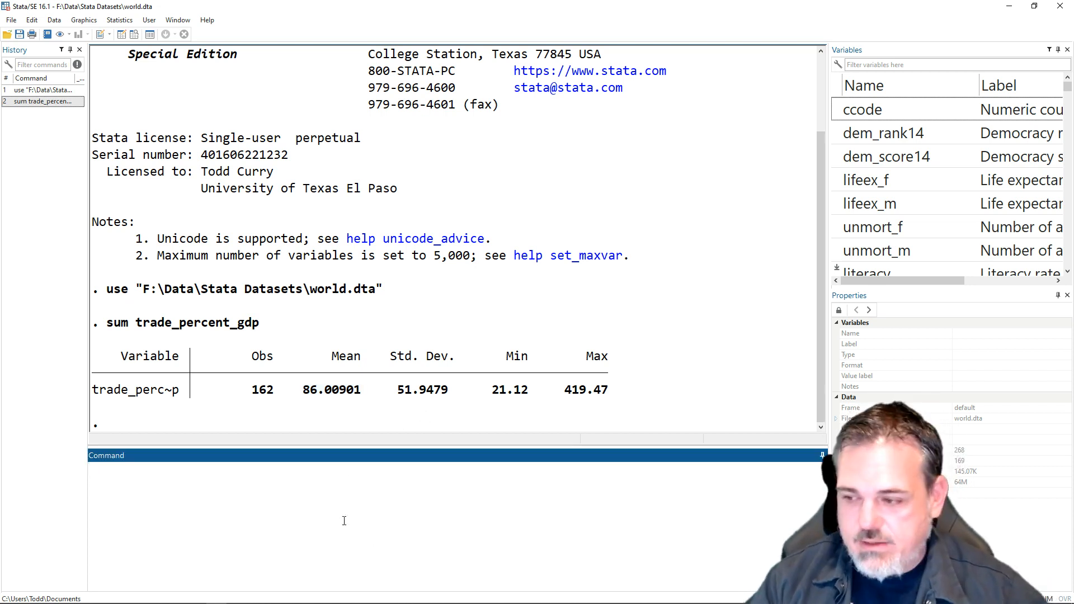
text(g)
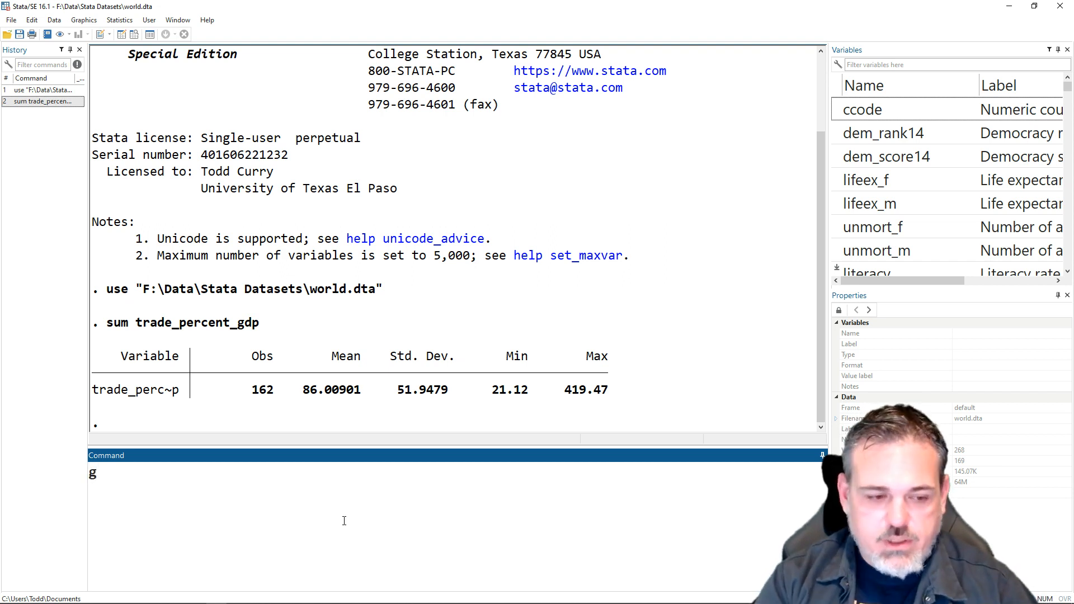
text(e`)
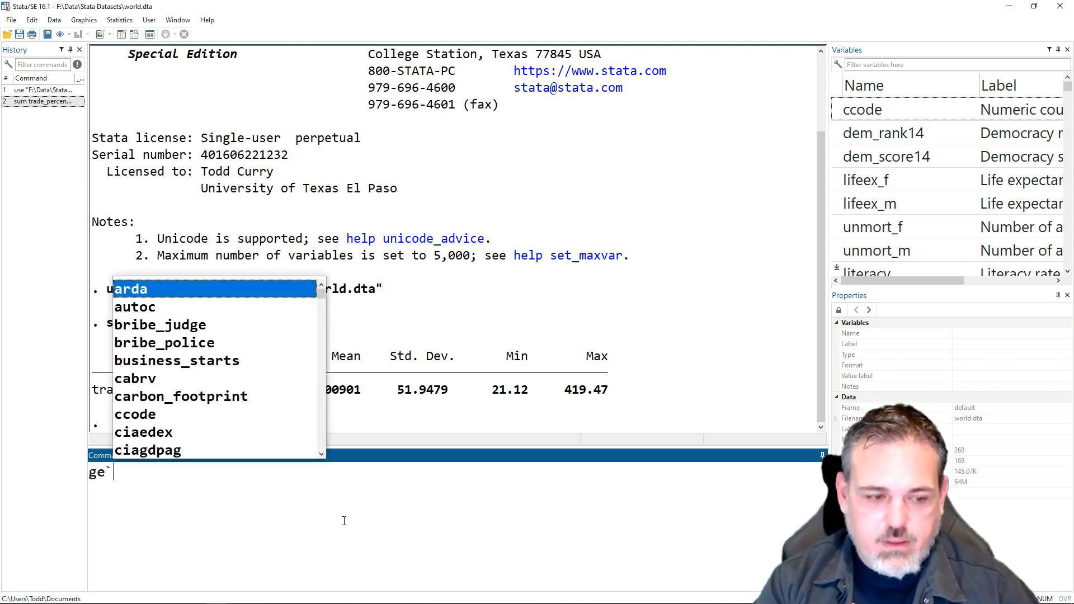
key(Escape)
key(BackSpace)
text(n trade)
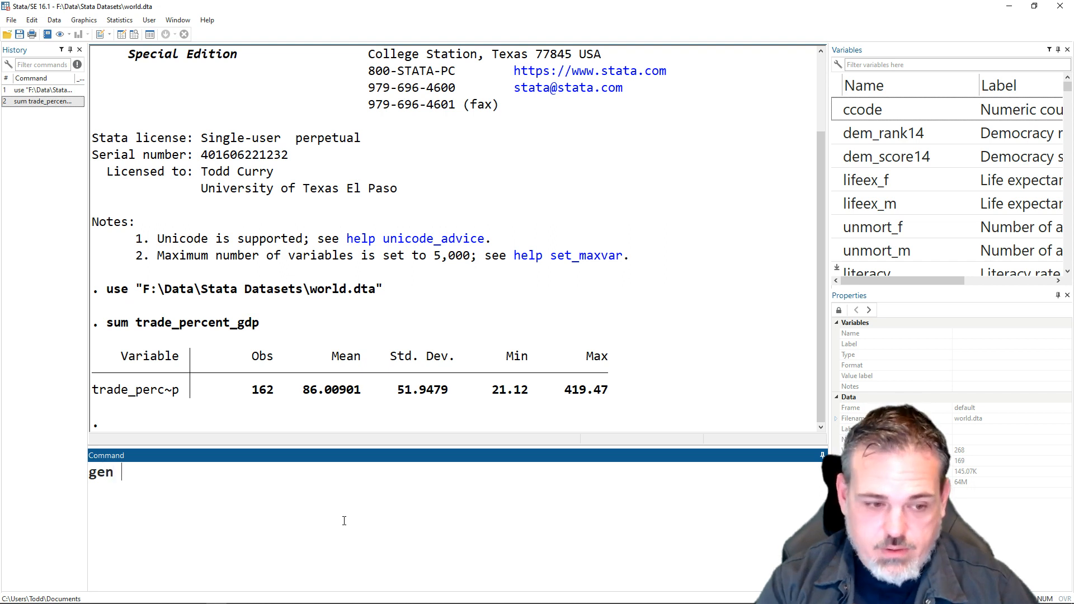
key(BackSpace)
text(_perce)
key(BackSpace)
key(BackSpace)
text(e)
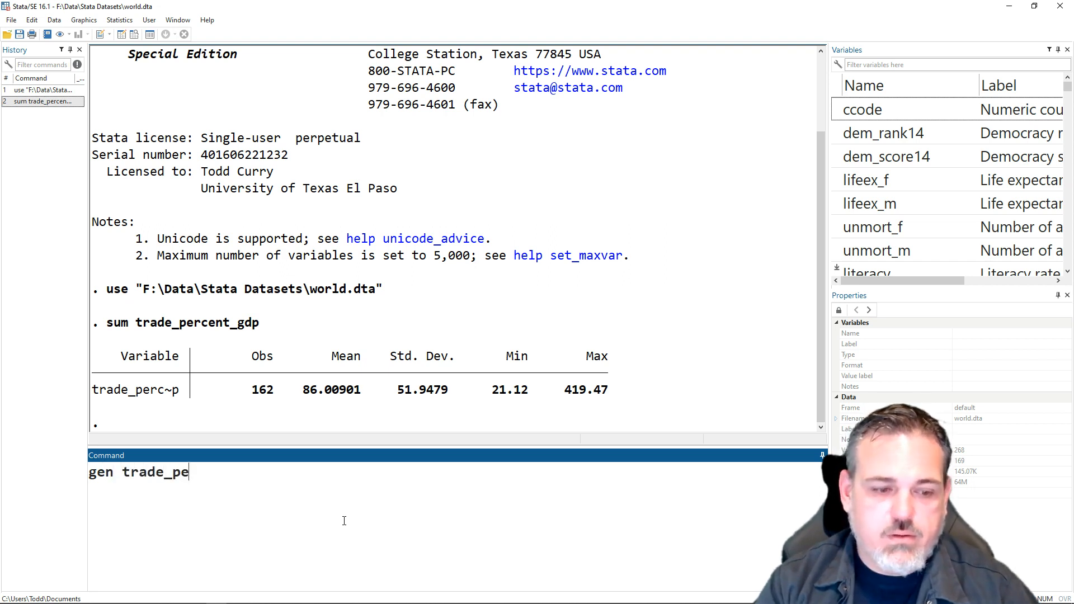
text(rcent_cent)
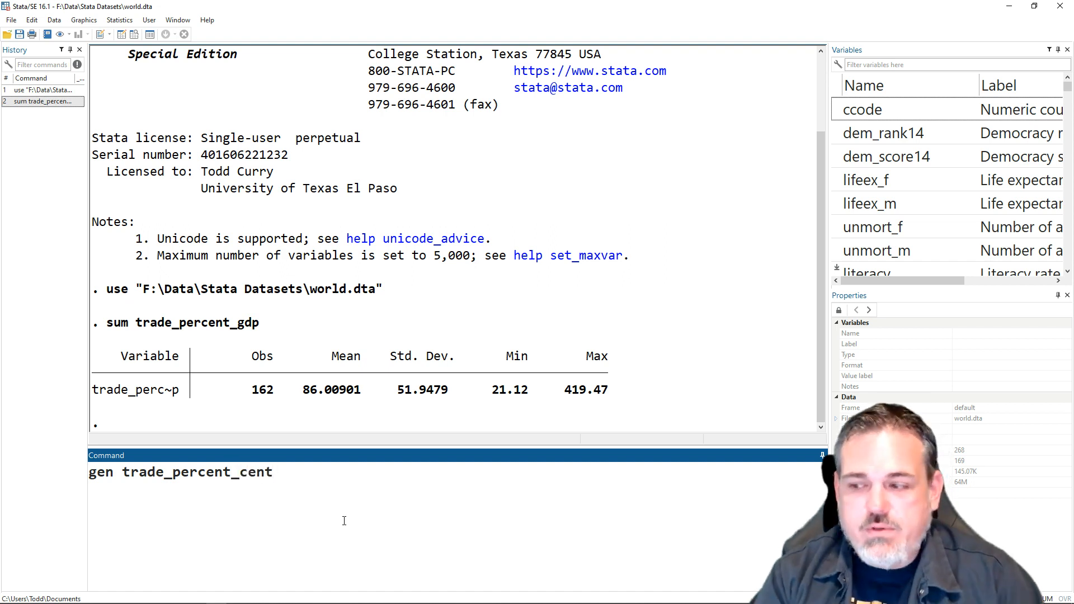
text(ered)
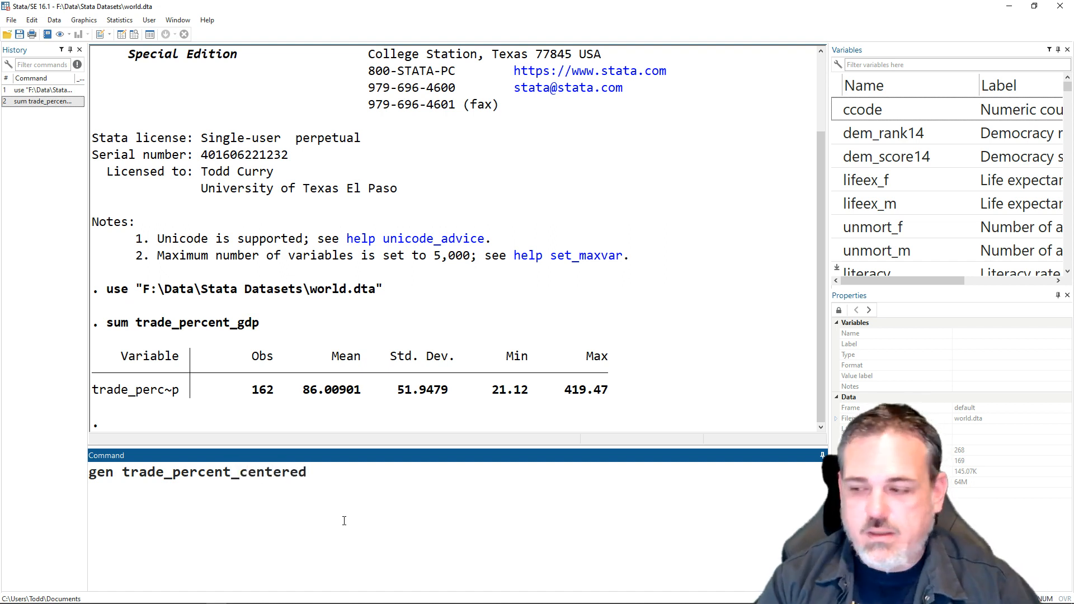
text( =)
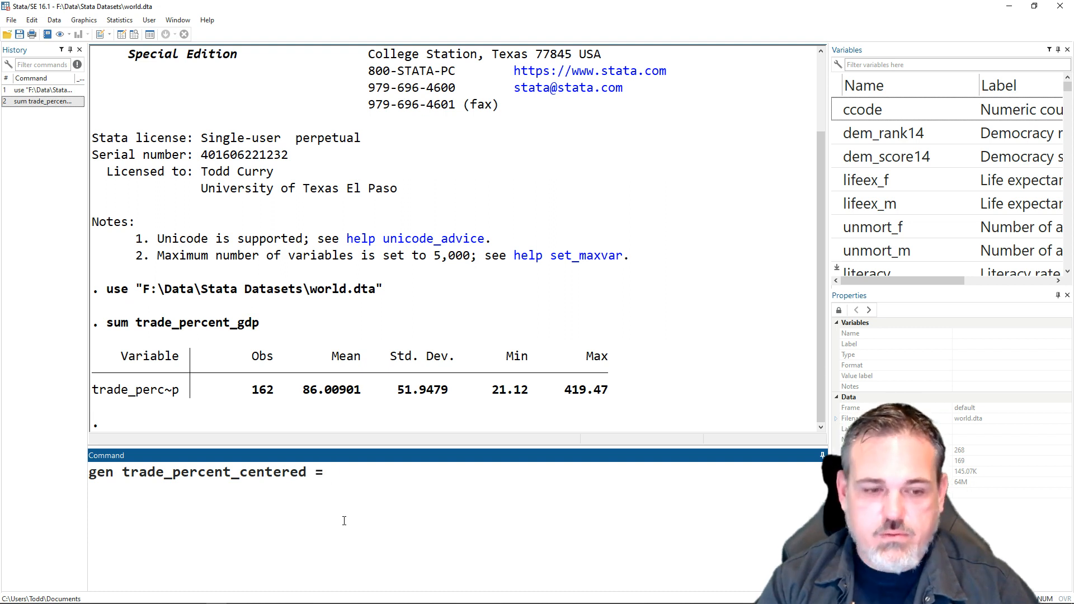
text( trade)
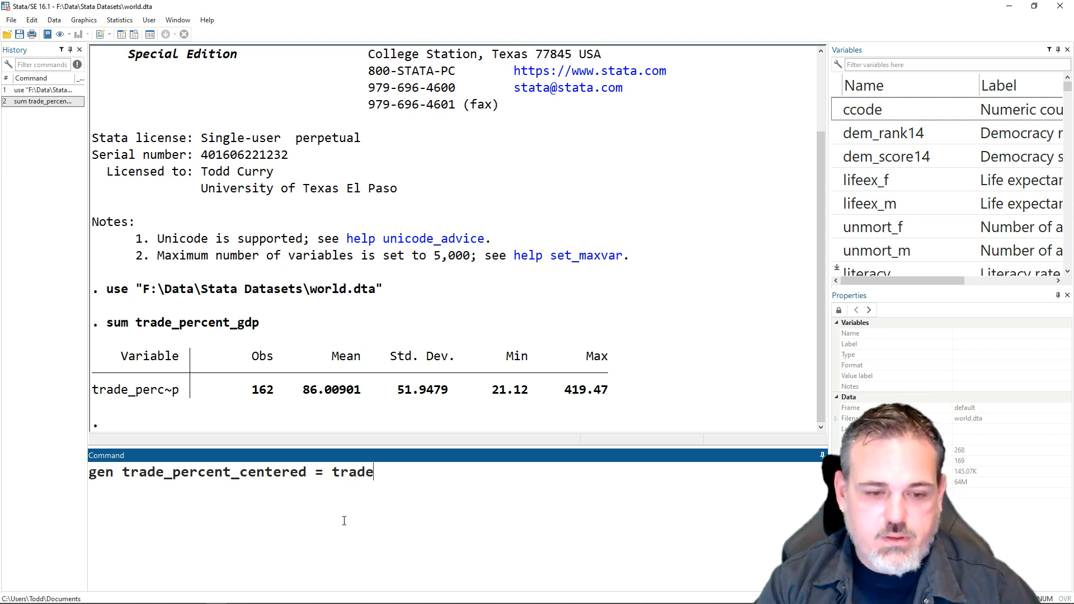
key(Tab)
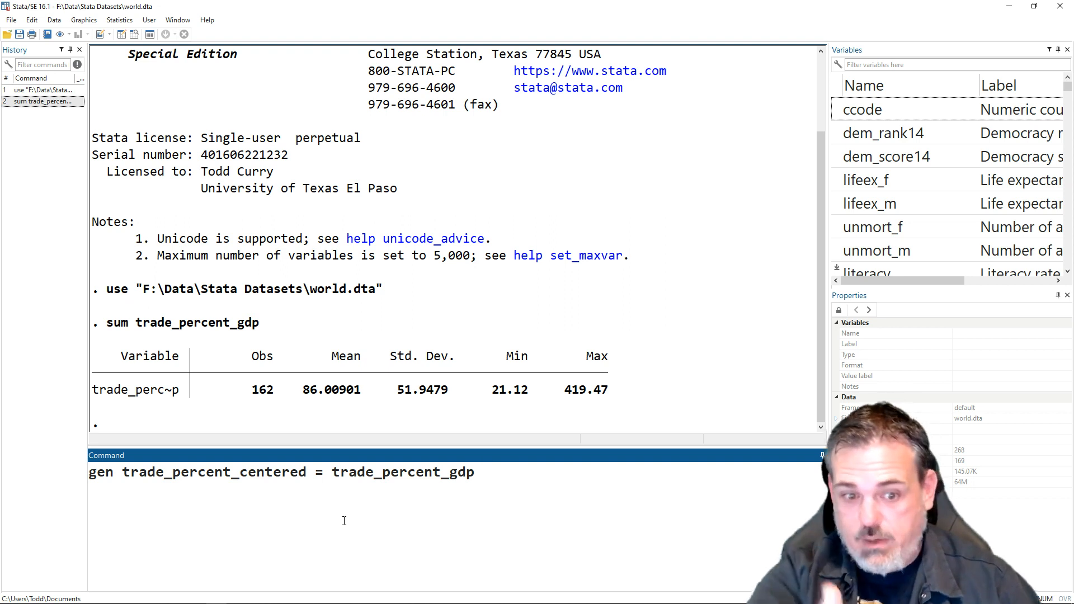
text(-)
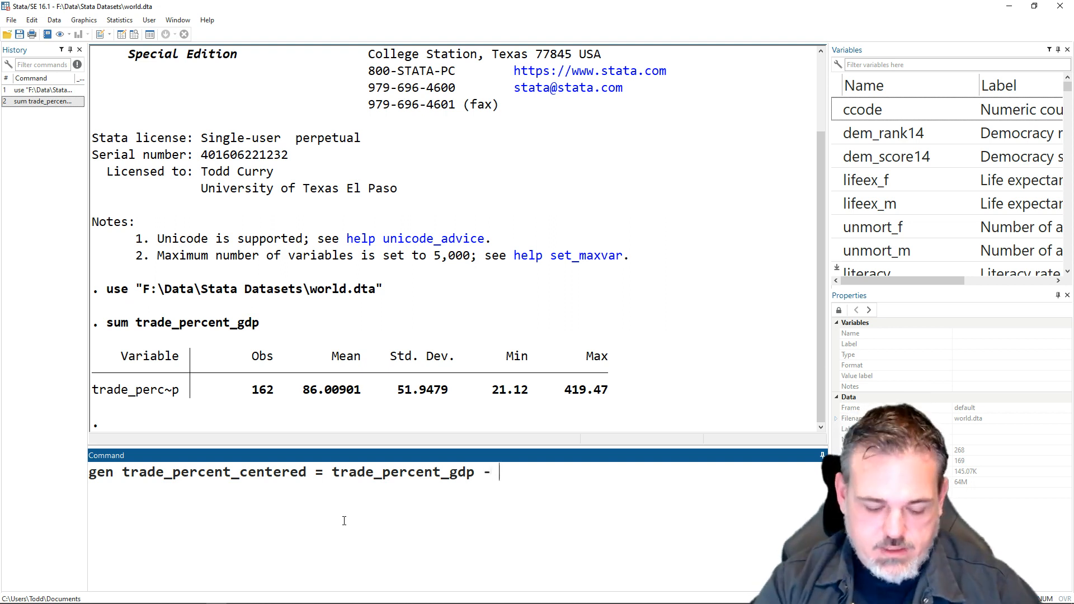
text(86.00901)
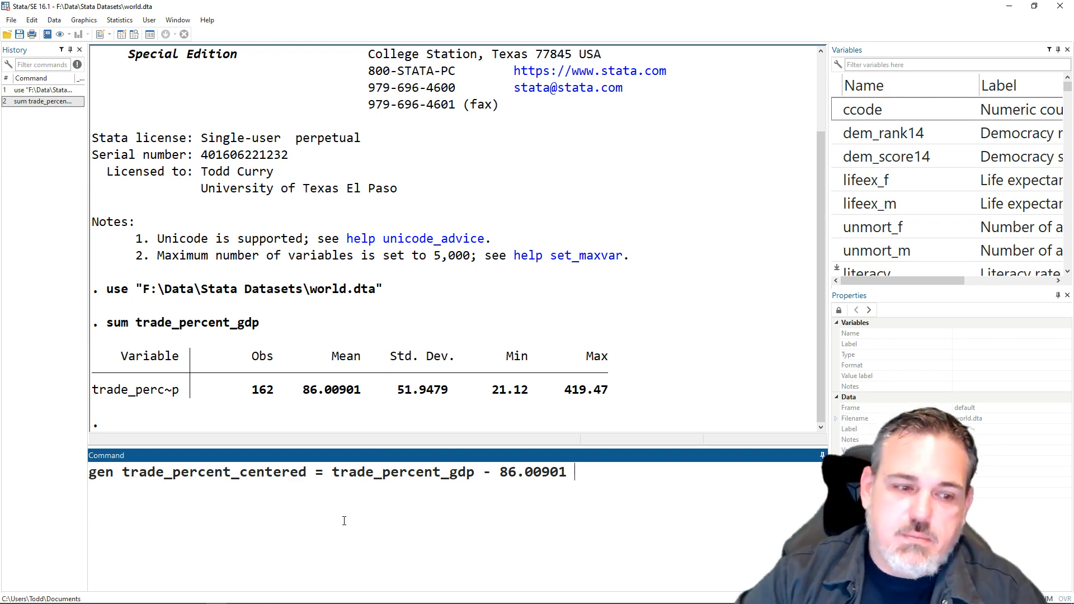
key(Return)
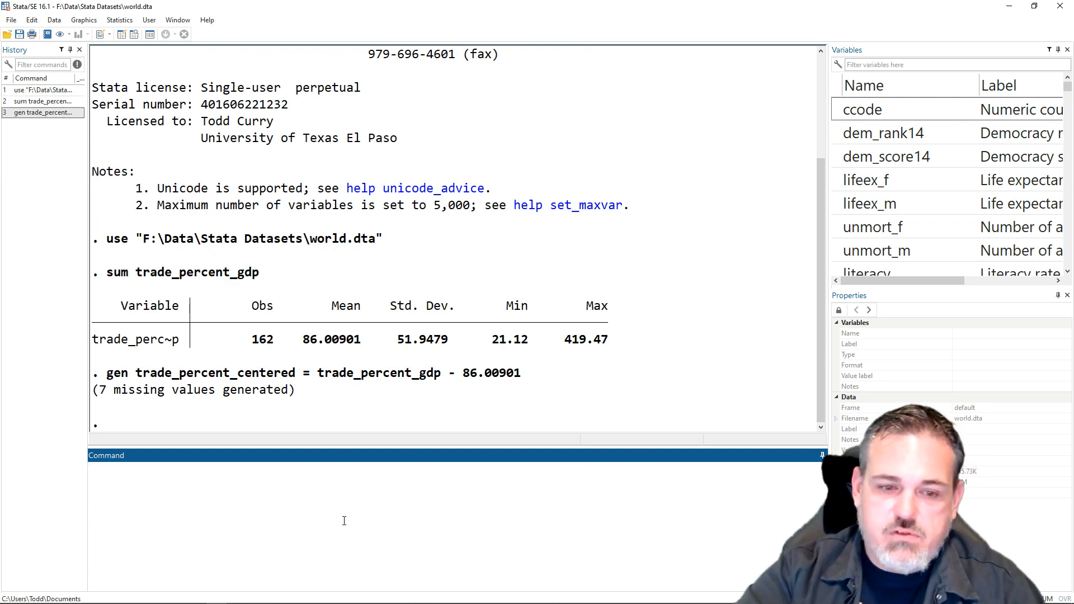
Recall the previous command and edit it to summarize trade_percent_centered
key(Page_Up)
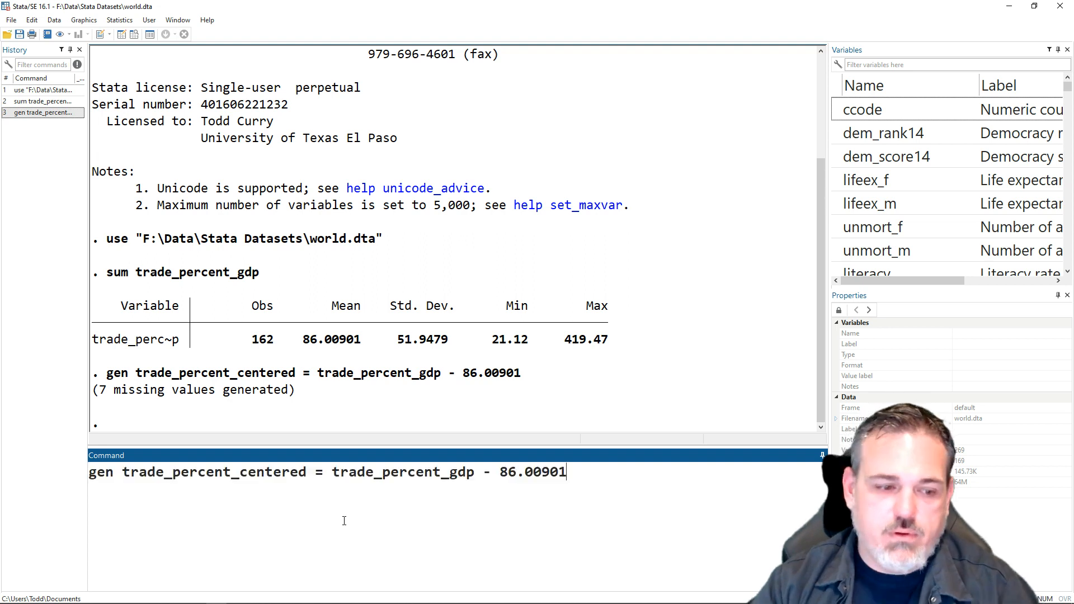
key(Page_Up)
key(BackSpace)
key(BackSpace)
key(BackSpace)
key(BackSpace)
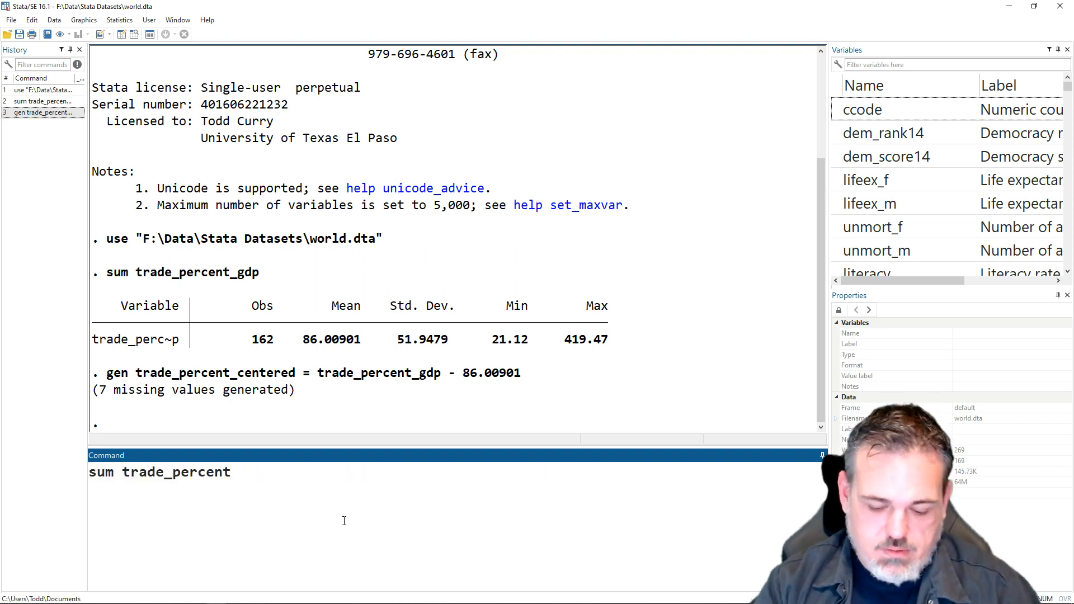
text(_)
key(Tab)
key(Return)
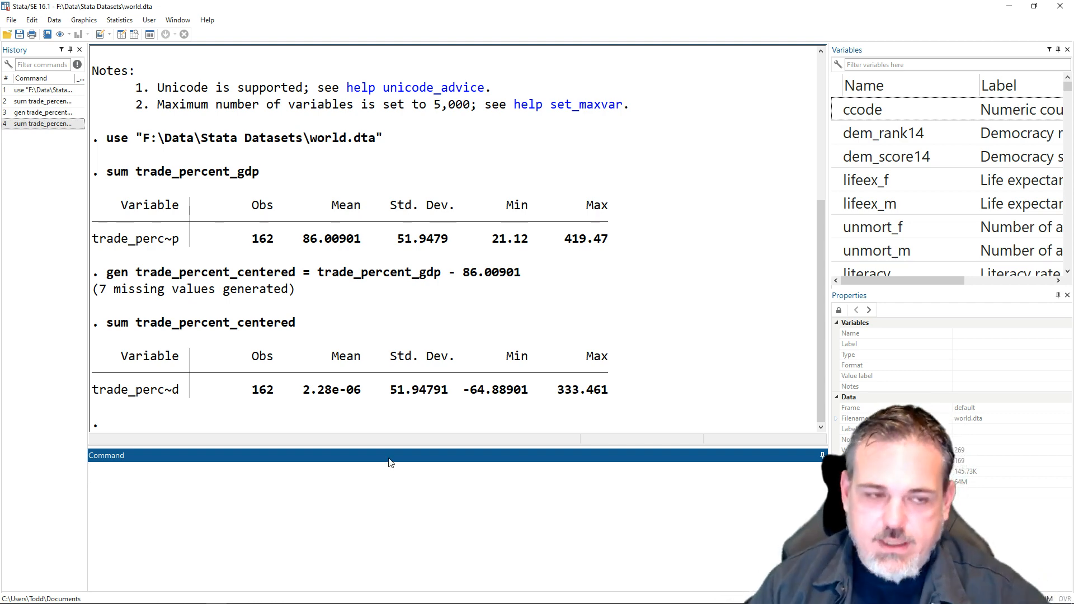
Save the dataset, replacing the existing world.dta file
click(19, 34)
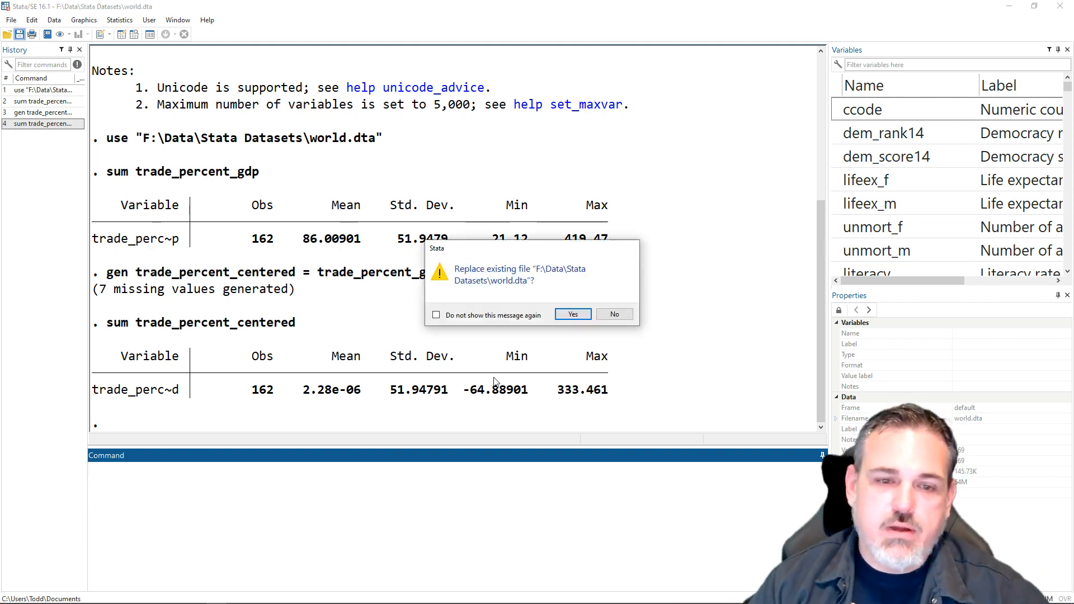
click(574, 318)
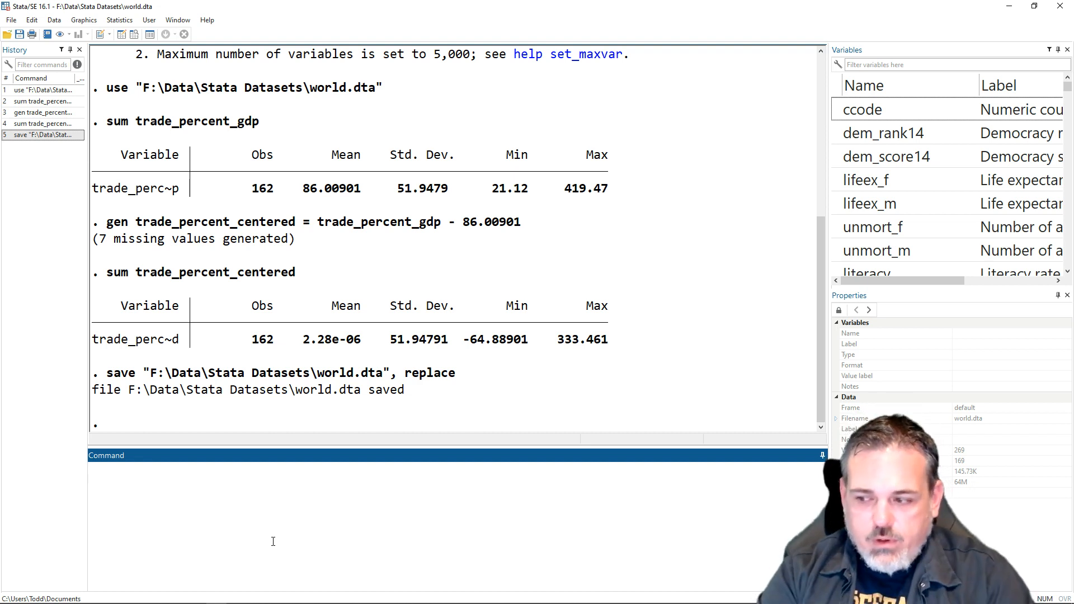
Create trade_percent_stand with egen as the standardized std(trade_percent_gdp)
text(egen)
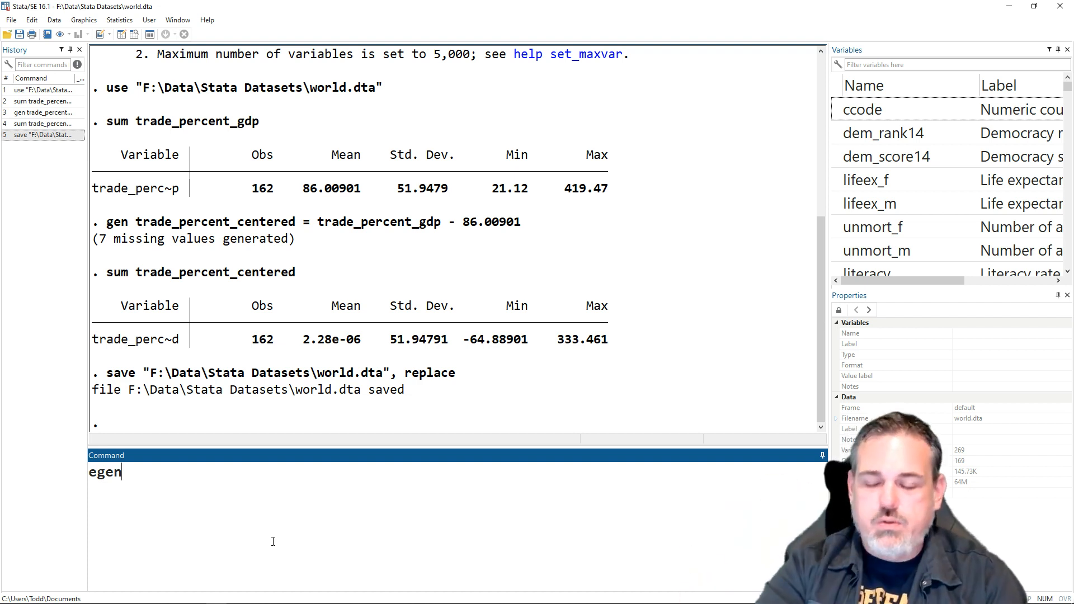
text(trad)
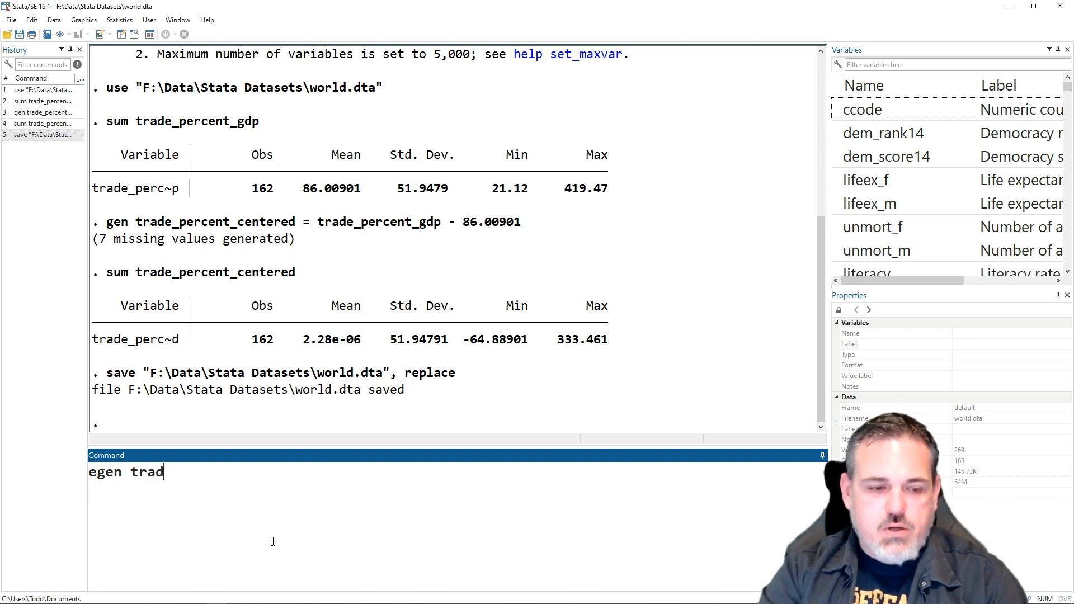
text(e_pe)
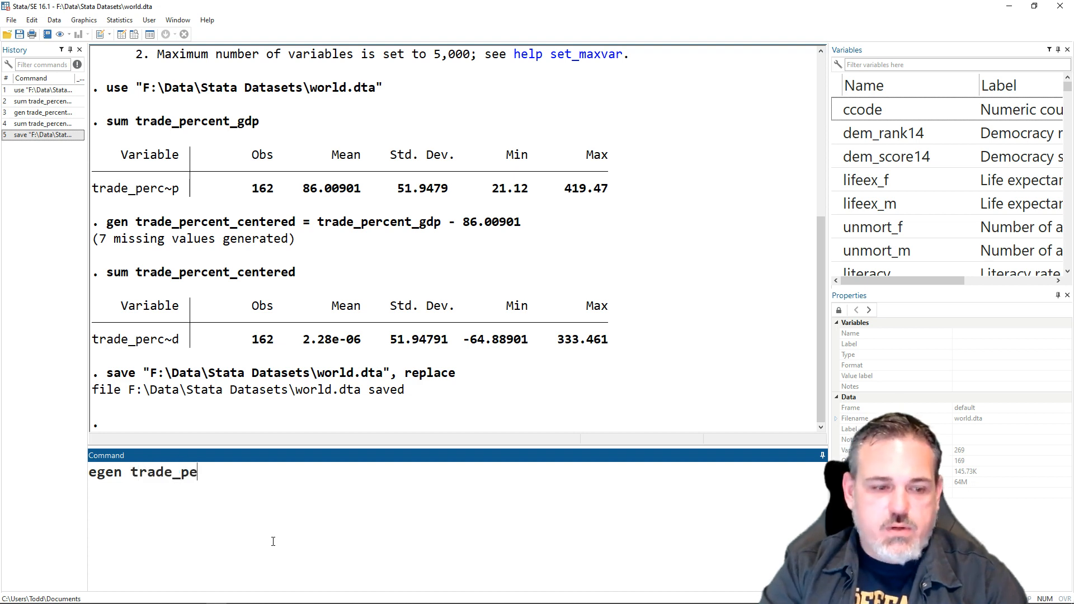
text(rcent_stand = )
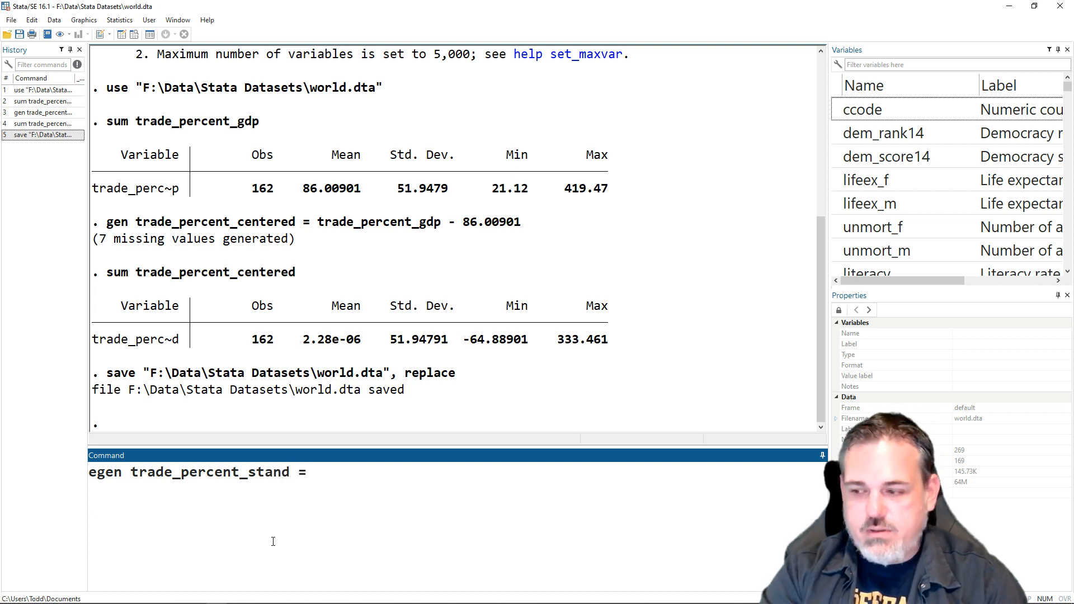
text(std(s)
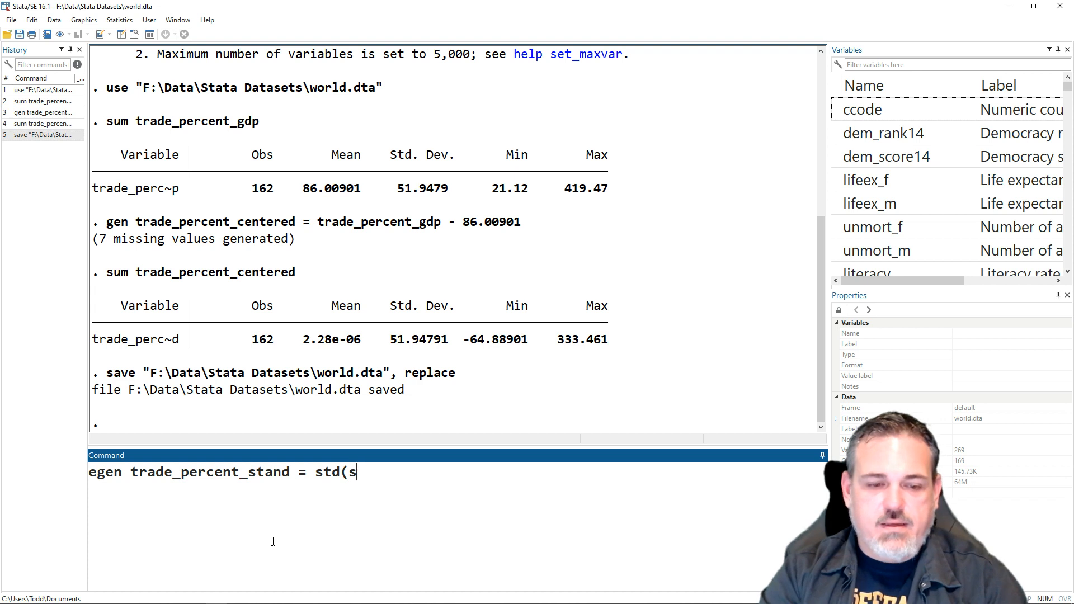
key(BackSpace)
text(trade)
key(Tab)
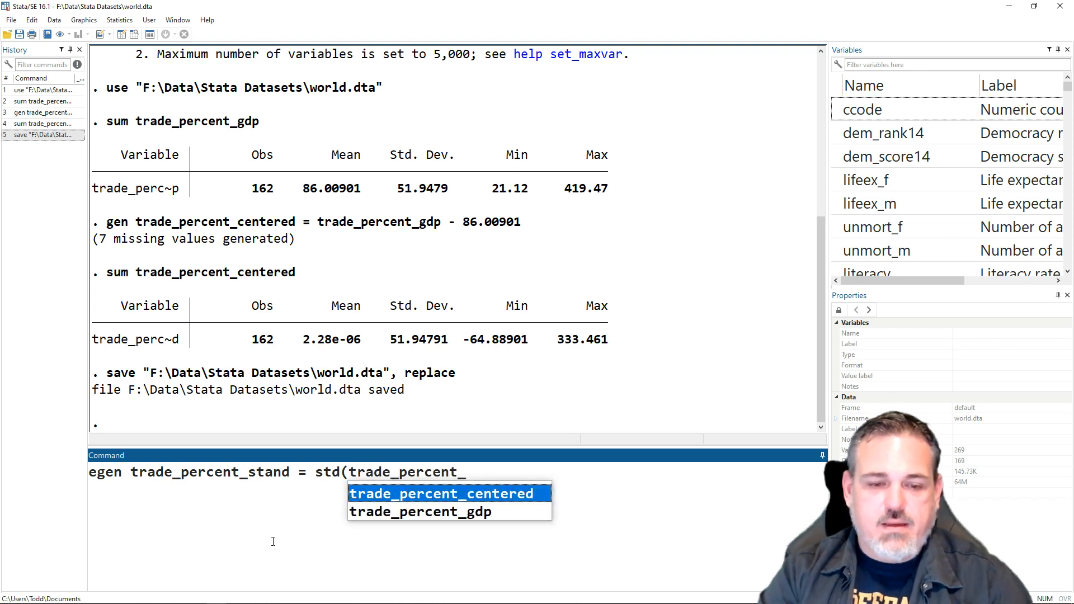
text(g)
key(Tab)
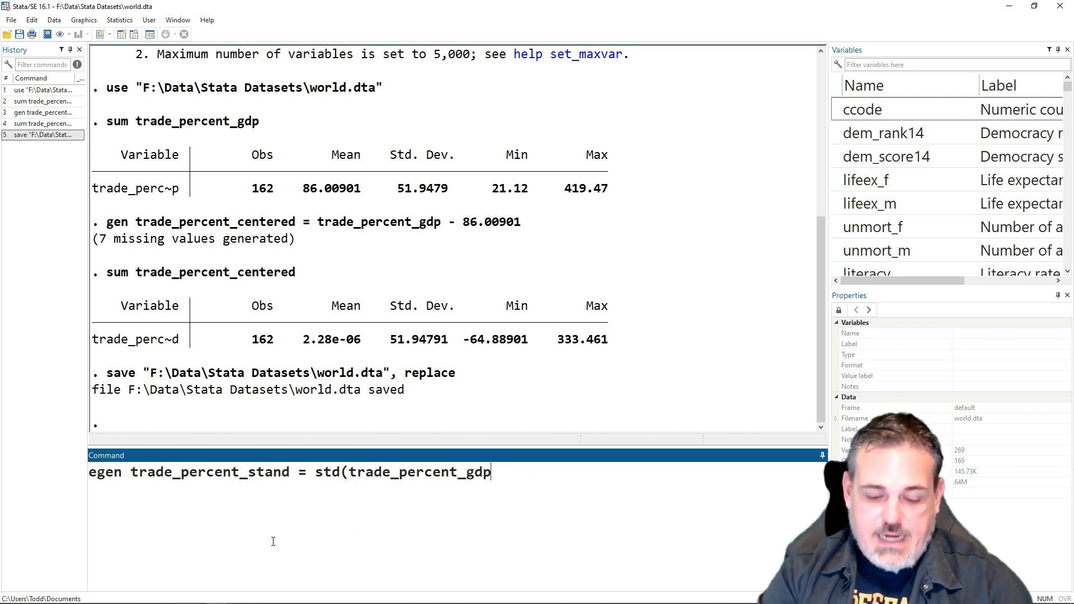
text())
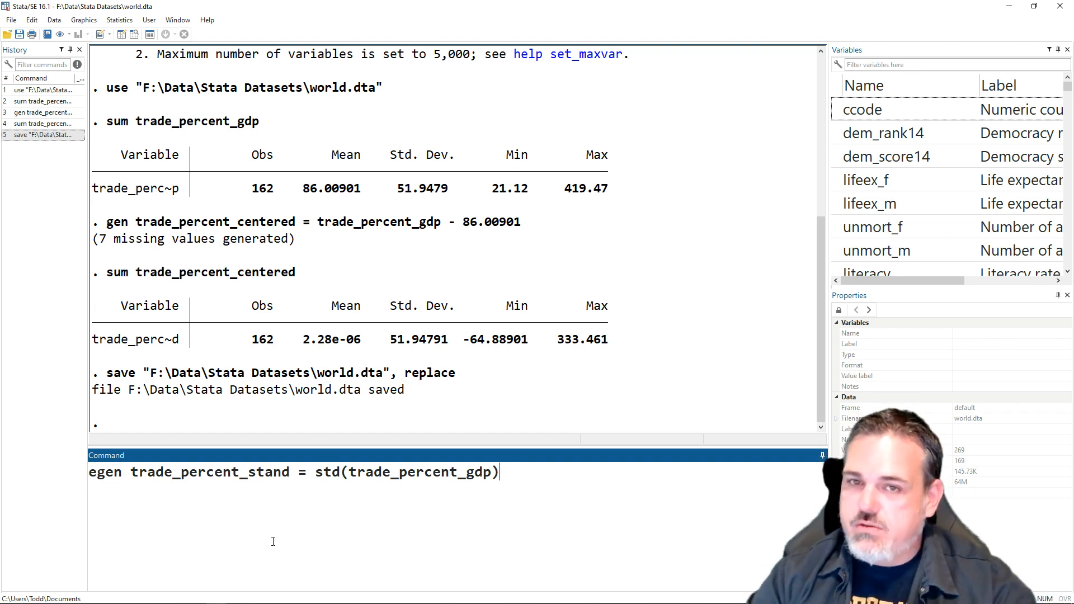
key(Return)
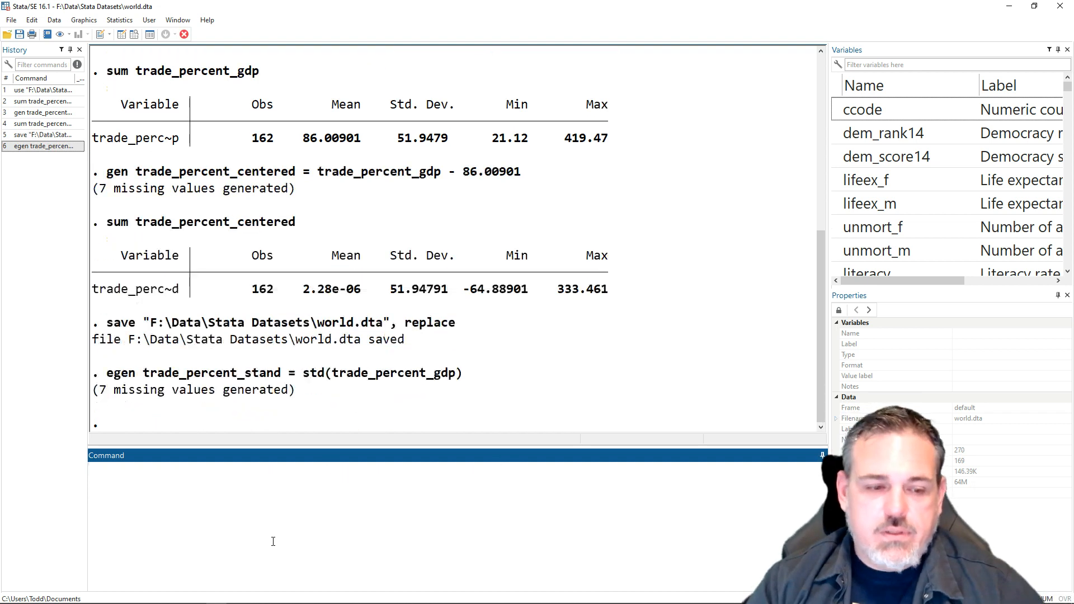
Summarize trade_percent_centered, picking the variable from the autocomplete list
text(s)
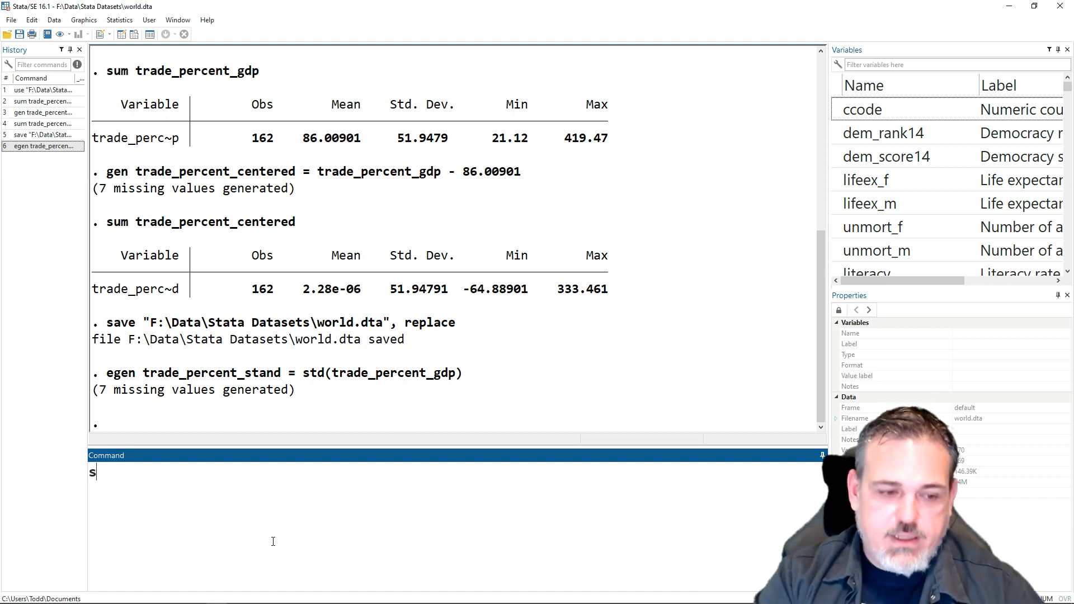
text(um trad)
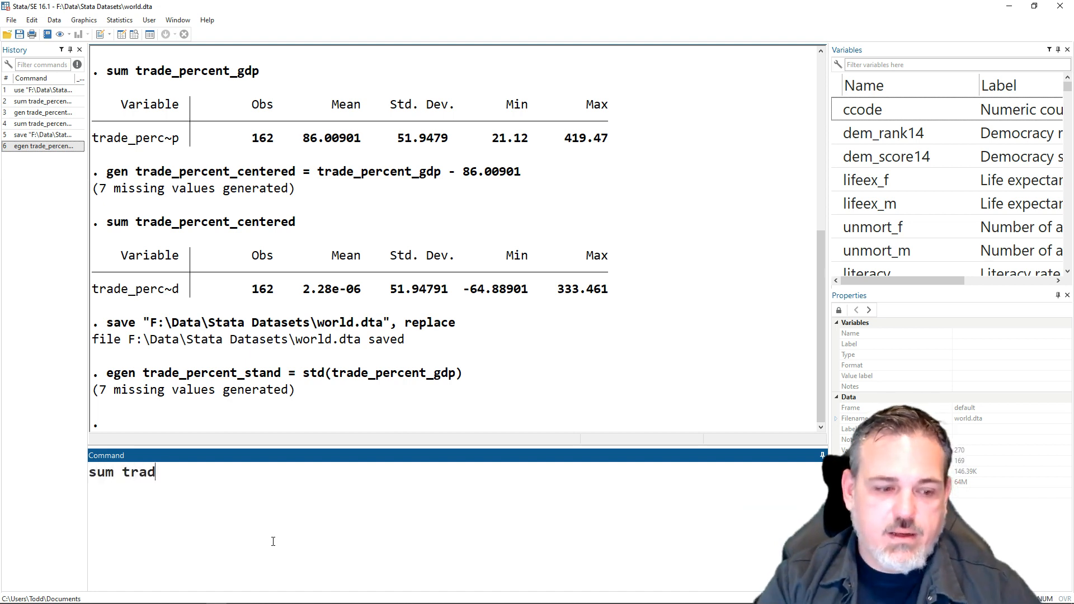
text(e_percent_)
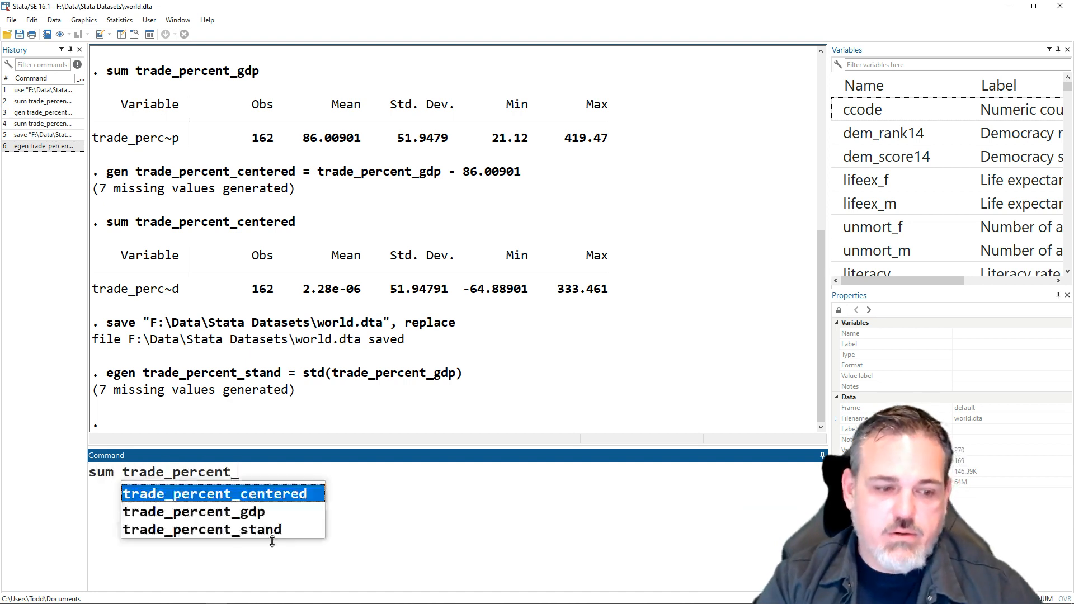
key(Down)
key(Up)
key(Return)
key(Return)
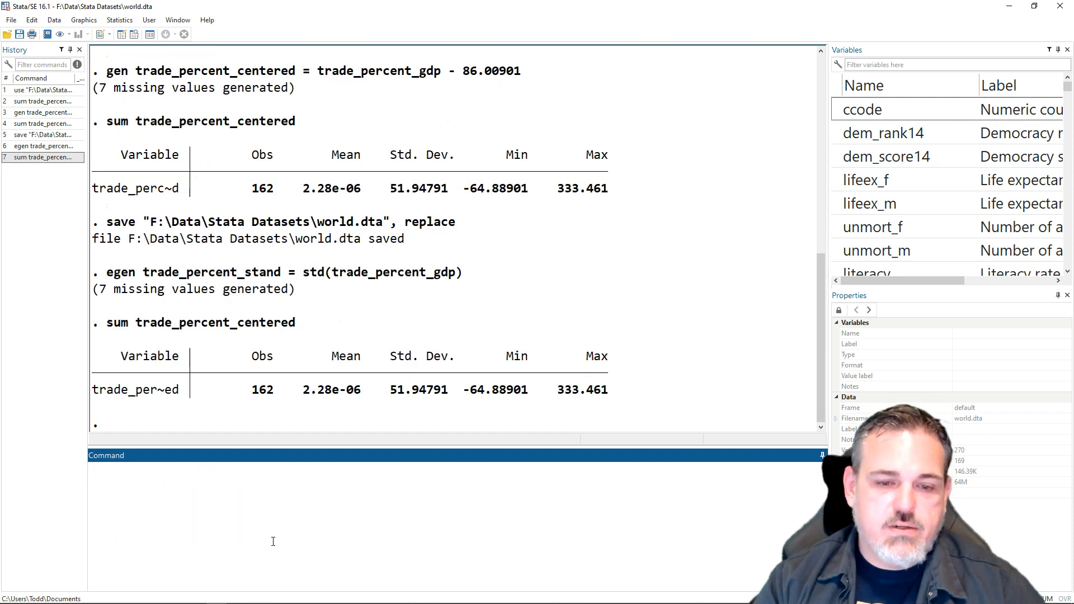
Recall the previous summarize command and edit it to summarize trade_percent_stand instead
key(Page_Up)
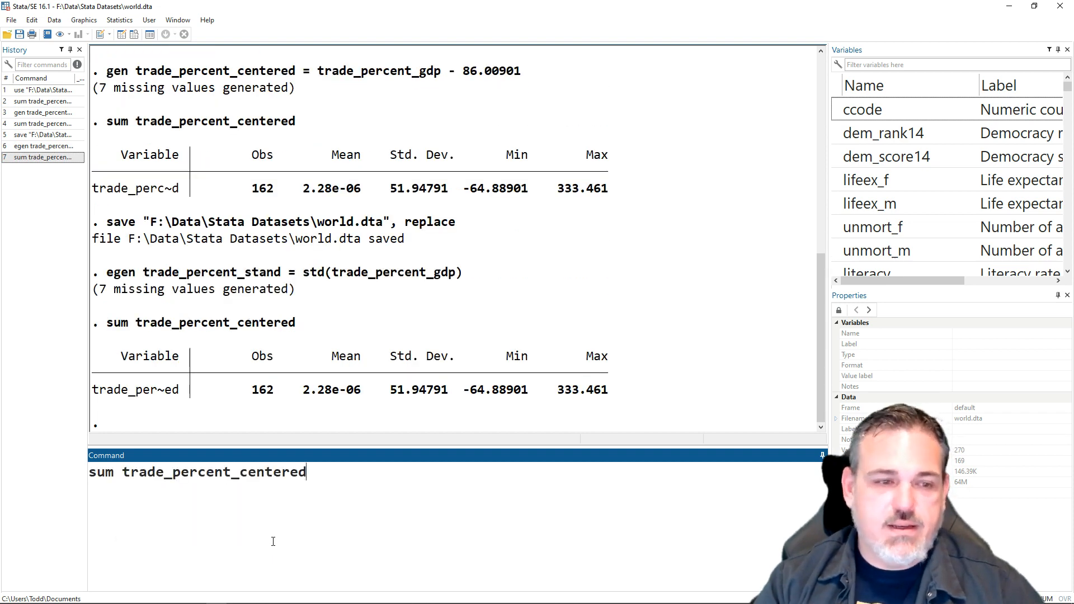
key(BackSpace)
key(BackSpace)
key(BackSpace)
key(BackSpace)
key(BackSpace)
key(BackSpace)
key(BackSpace)
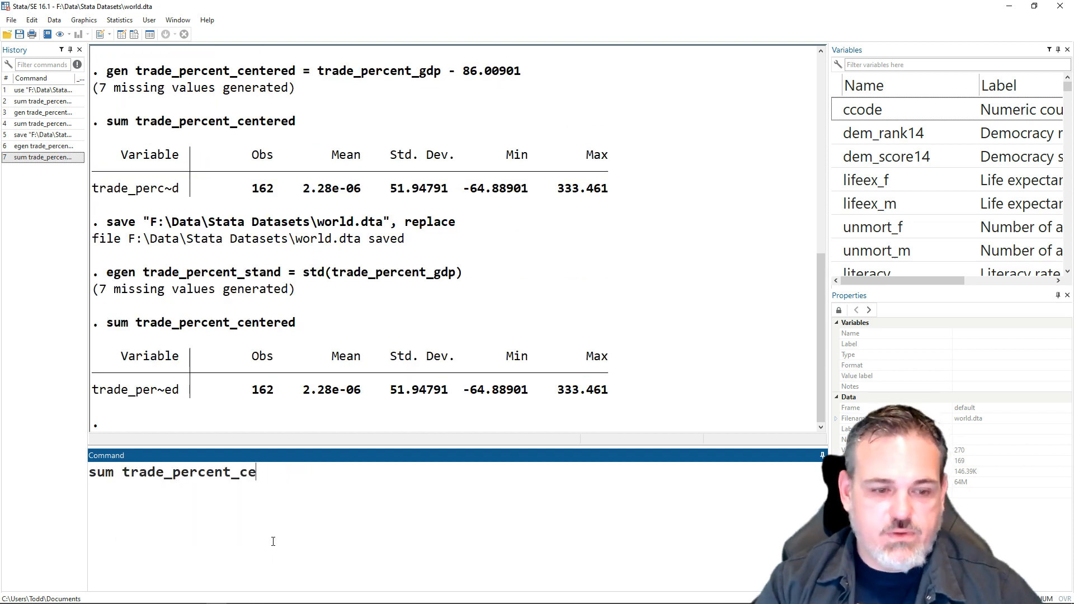
key(BackSpace)
text(stand)
key(Return)
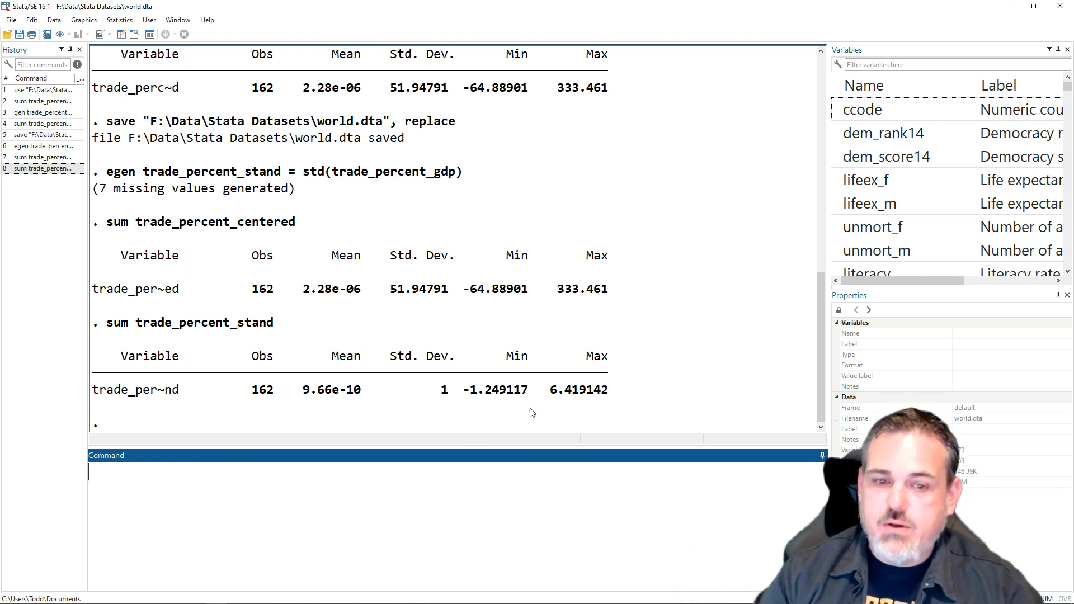
Highlight the minimum and maximum of the standardized variable in the summary output
drag(535, 391, 466, 396)
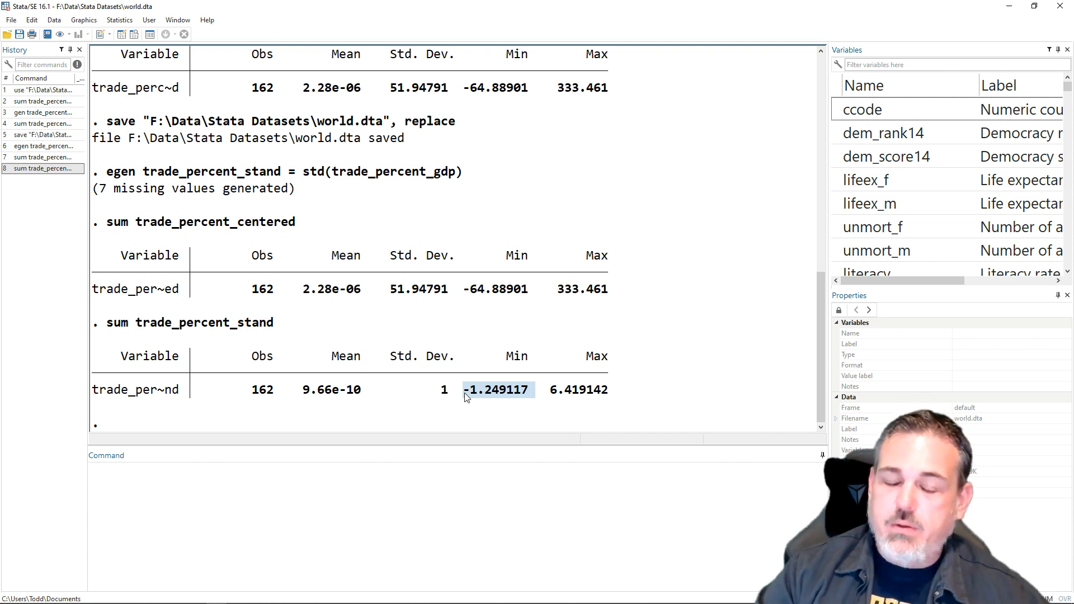
drag(551, 395, 618, 387)
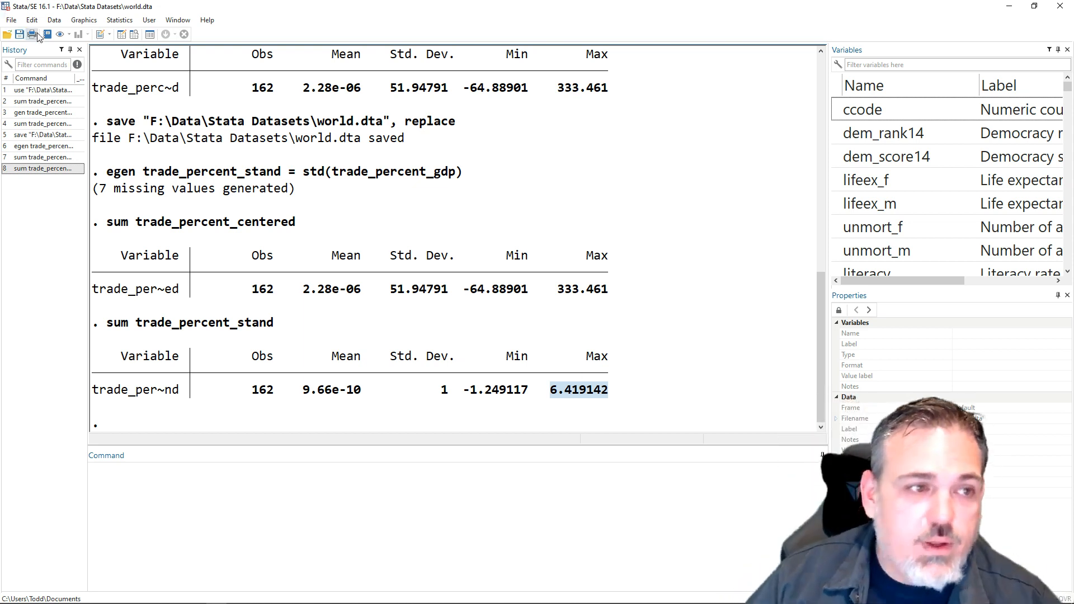
Save the dataset, confirming replacement of the existing world.dta file
click(19, 34)
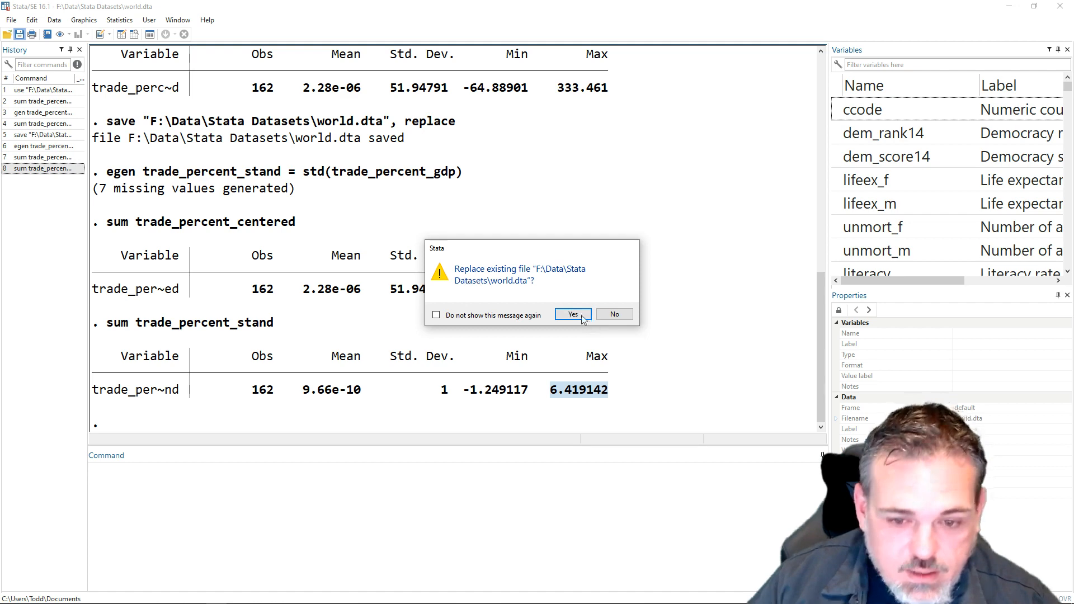
click(579, 314)
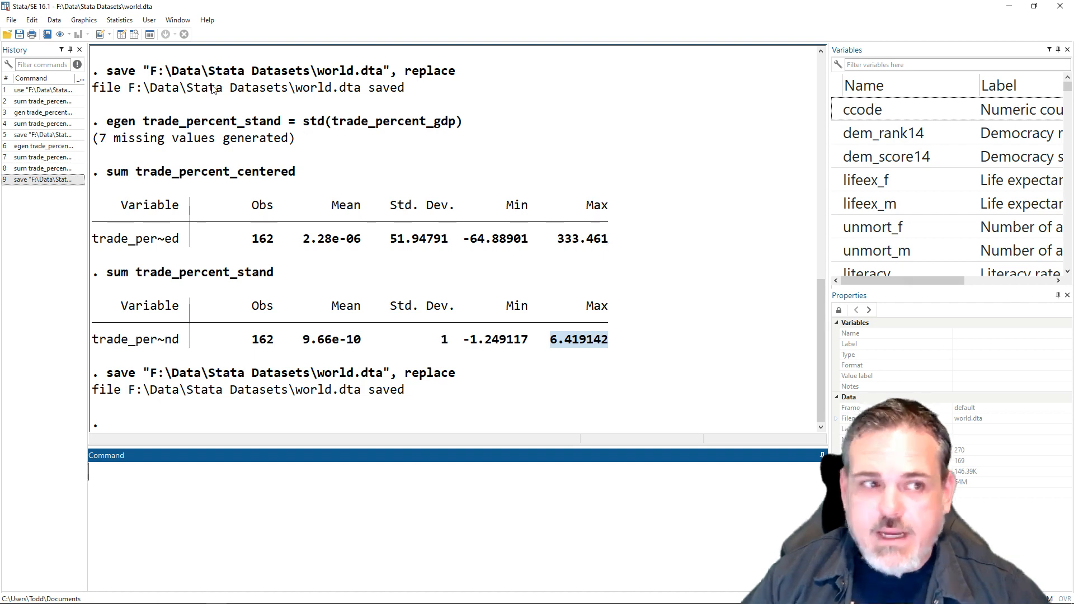
Open the gss.dta dataset from the Stata Datasets folder
click(12, 20)
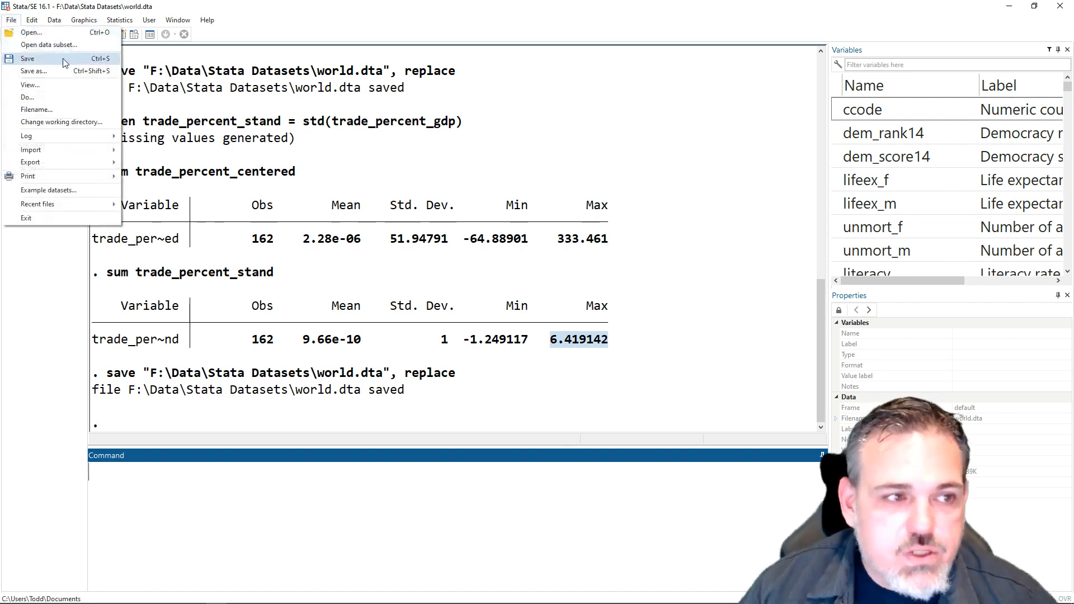
click(45, 32)
click(498, 250)
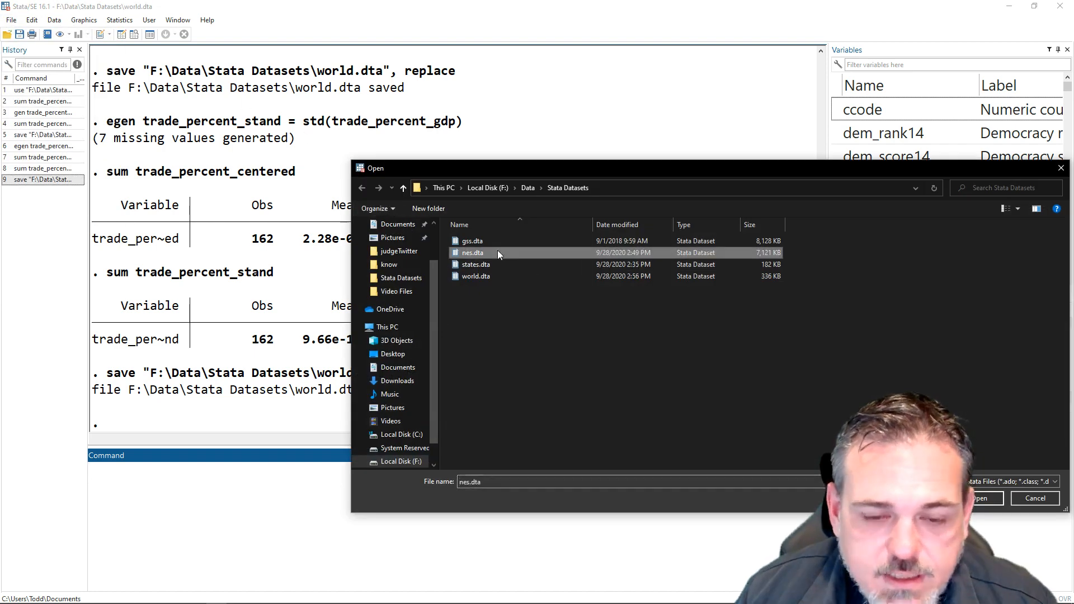
click(489, 240)
key(Return)
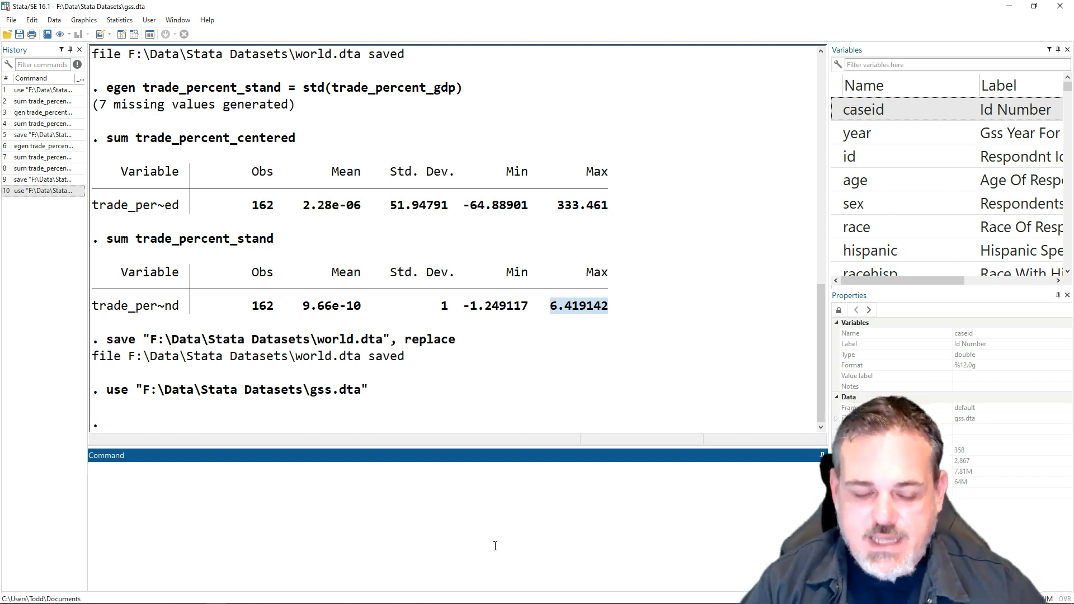
Tabulate abdefect using analytic weights with aw=wtss
text(tab)
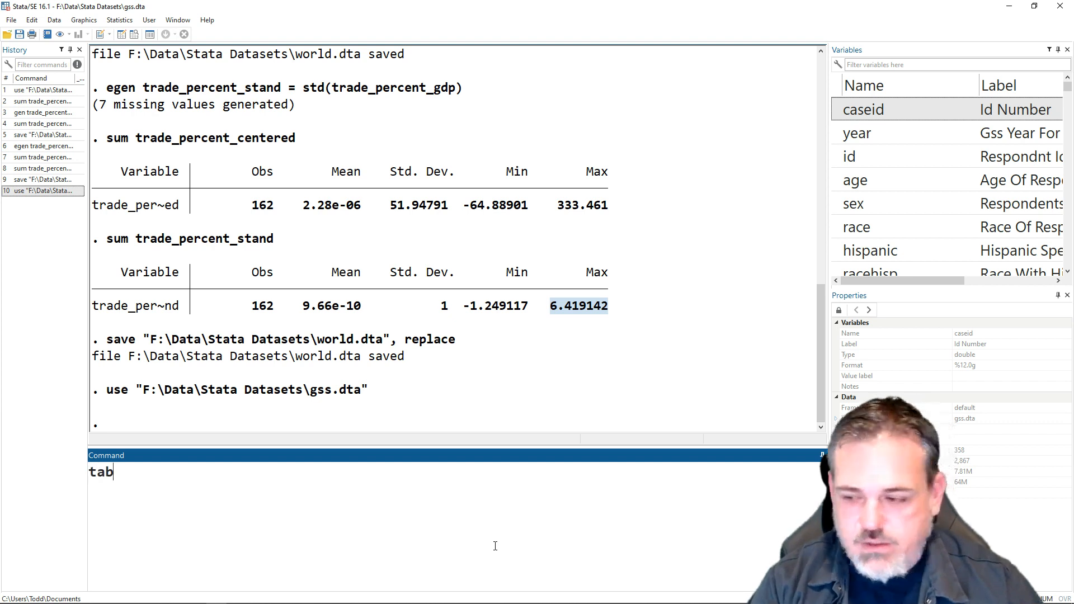
text( ab)
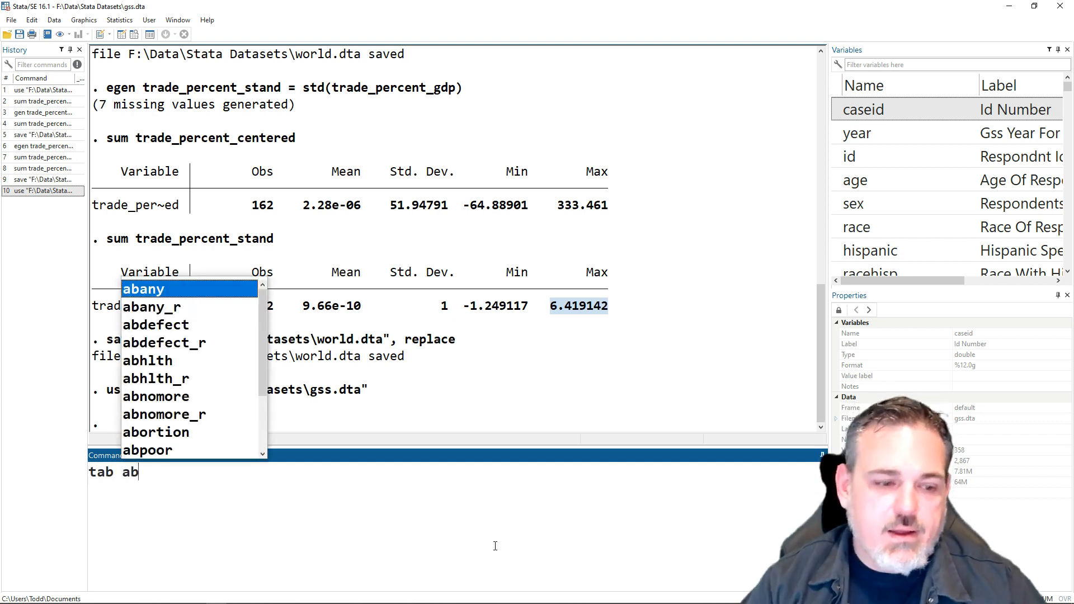
text(d)
key(Tab)
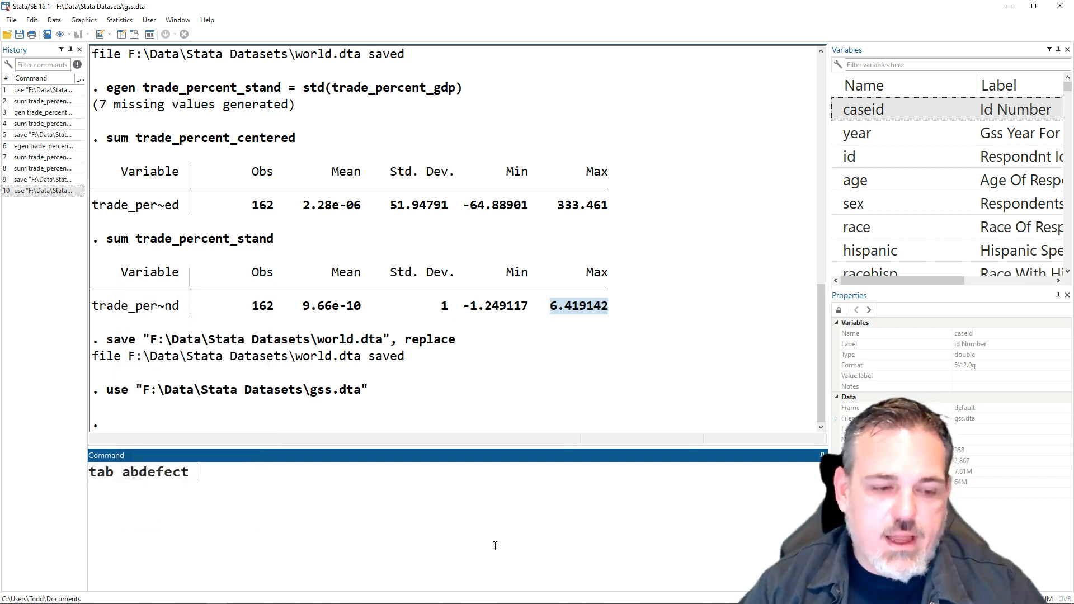
text([a)
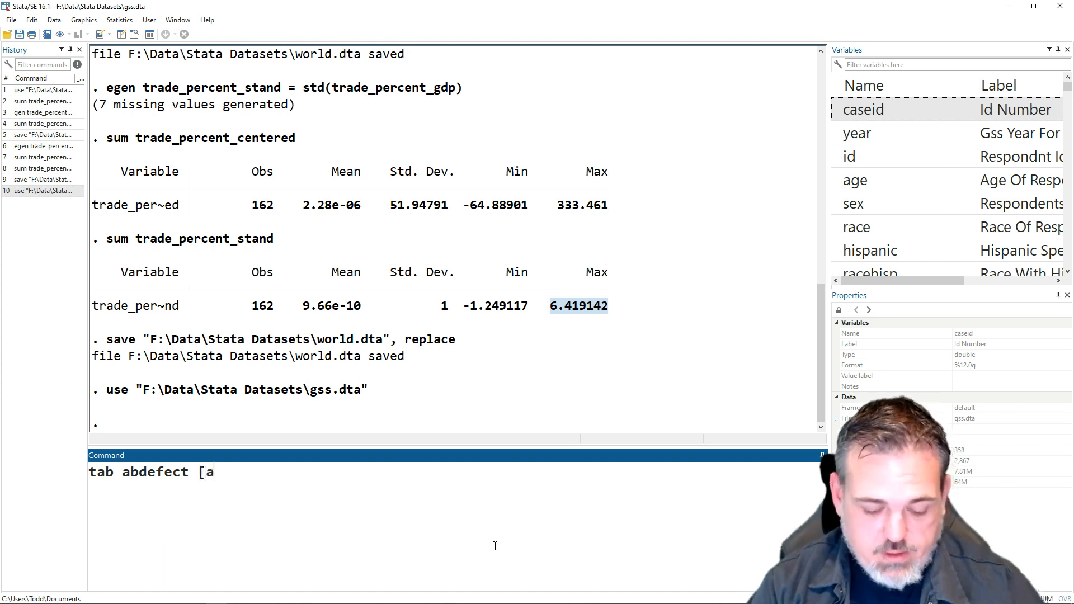
text(w=wt)
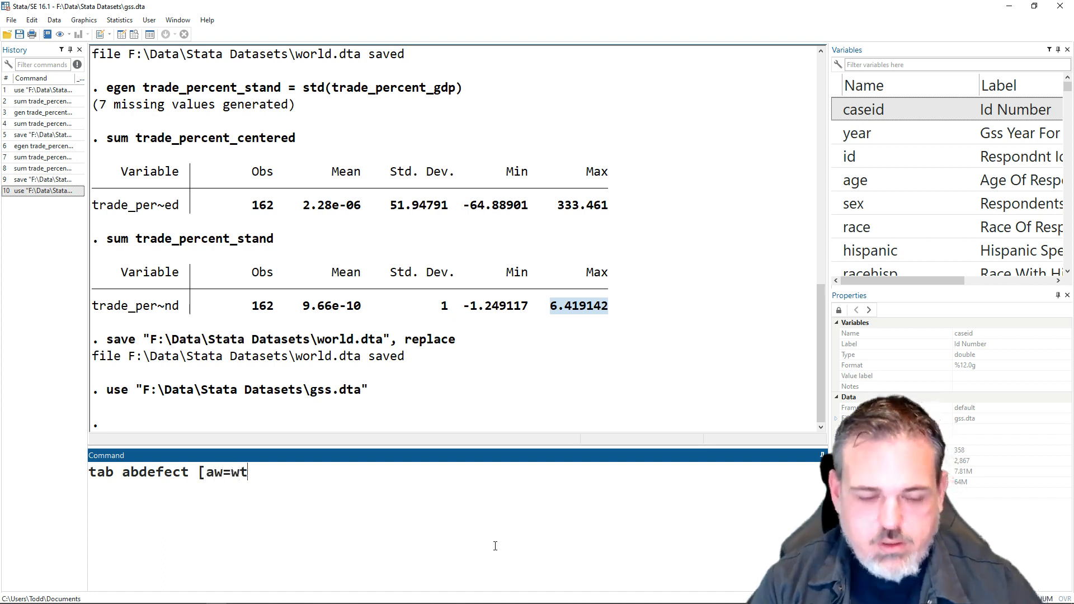
text(ss])
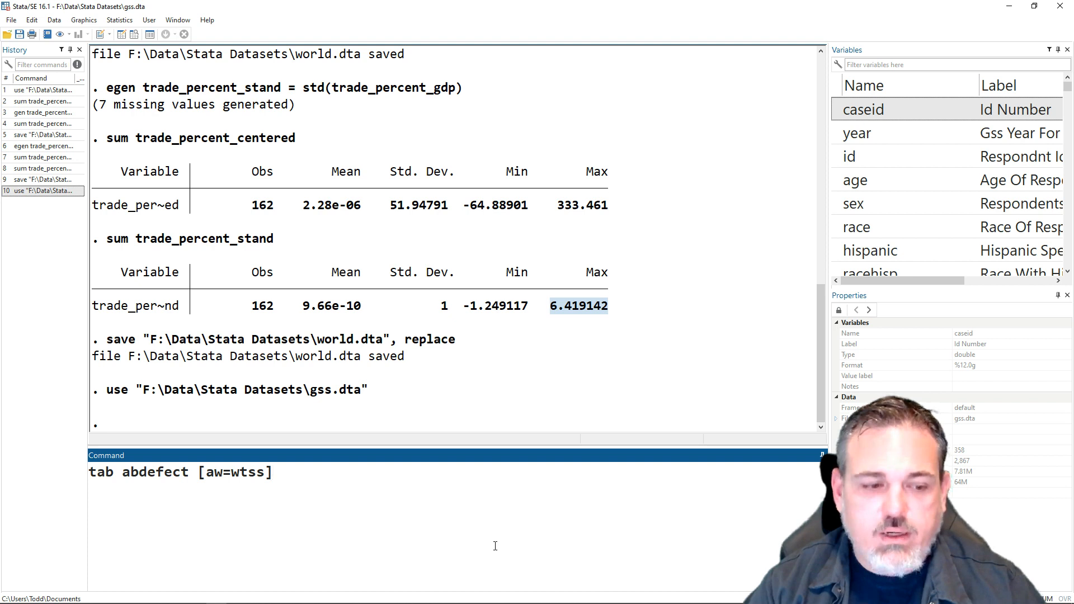
key(Return)
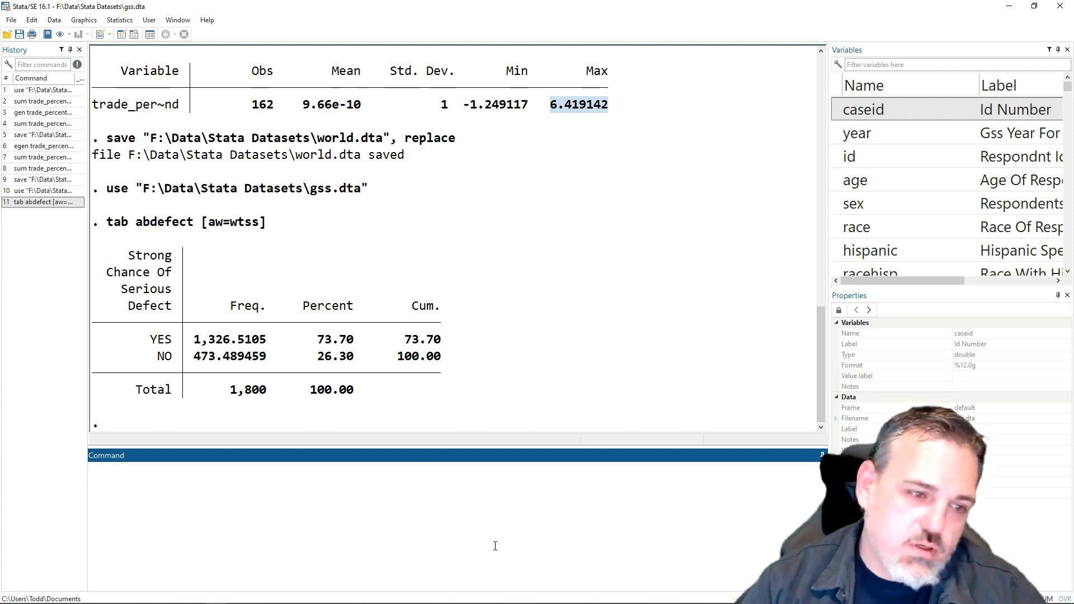
Recall the tabulate command and change the variable to abhlth, keeping the [aw=wtss] weight
key(Page_Up)
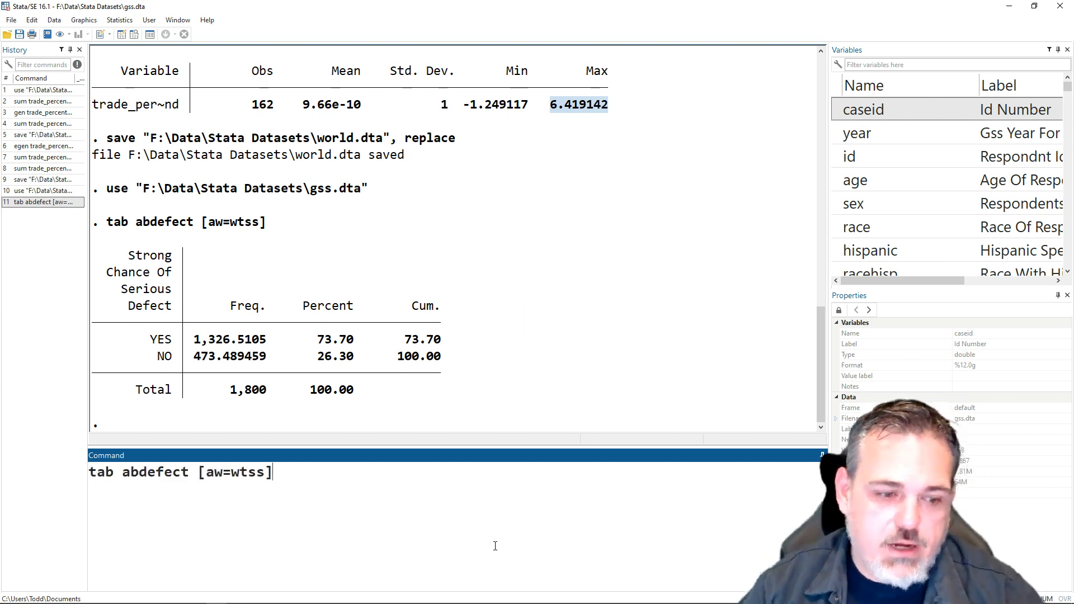
key(Left)
key(Left)
key(Left)
key(Left)
key(Left)
key(Left)
key(Left)
key(Left)
key(Left)
key(Left)
key(BackSpace)
key(BackSpace)
key(BackSpace)
key(BackSpace)
key(BackSpace)
key(BackSpace)
text(hlth)
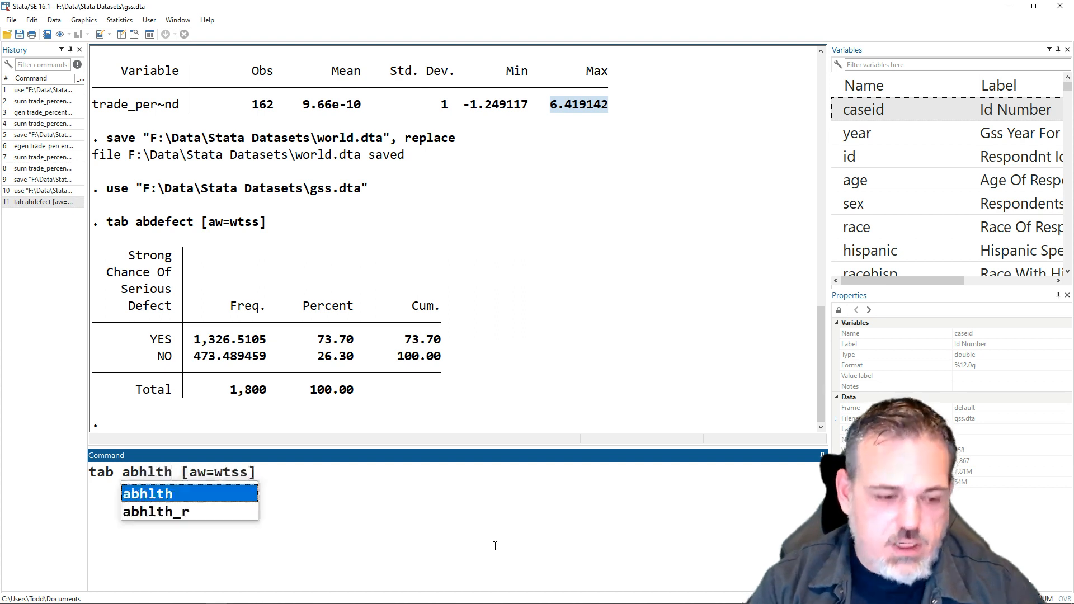
key(Escape)
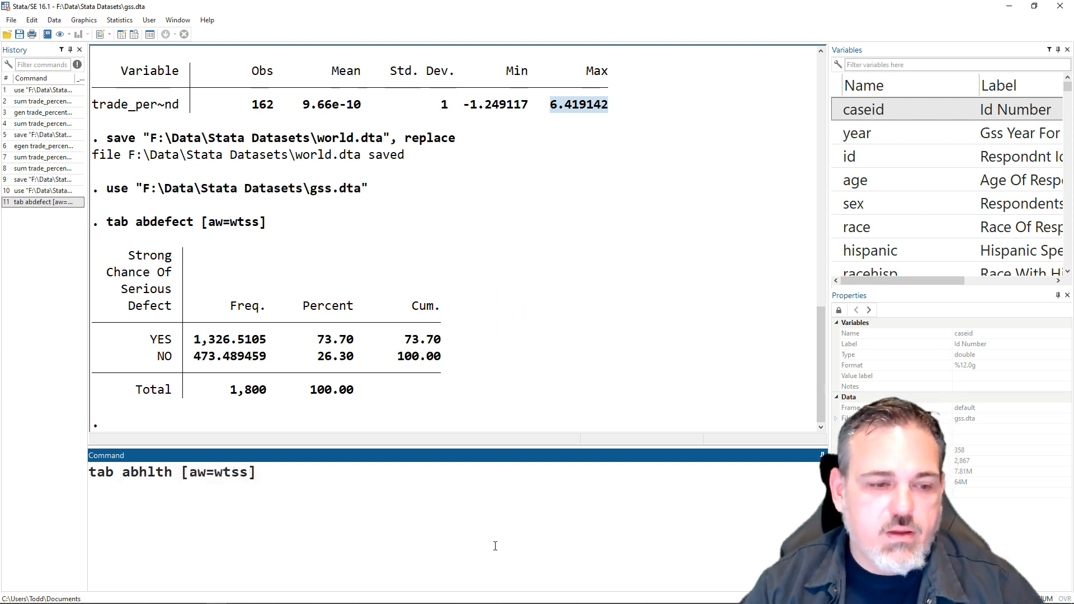
key(Return)
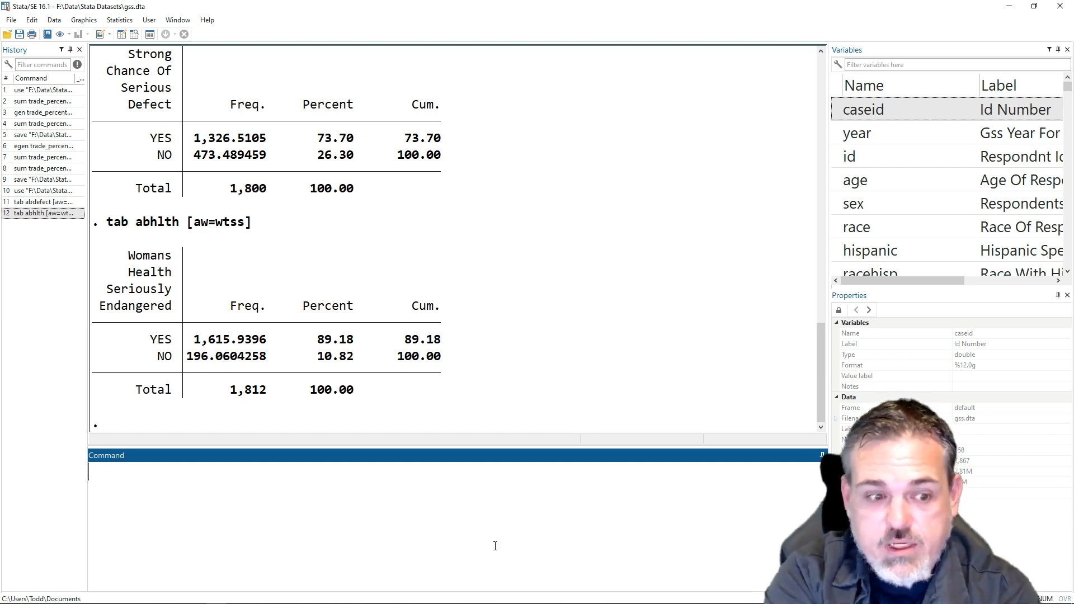
Recall the command and switch the variable to abhlth_r to tabulate the recoded version with weights
key(Page_Up)
key(Left)
key(Left)
key(Left)
key(Left)
key(Left)
key(Left)
key(Left)
key(Left)
key(Left)
key(Left)
key(Tab)
key(Down)
key(Return)
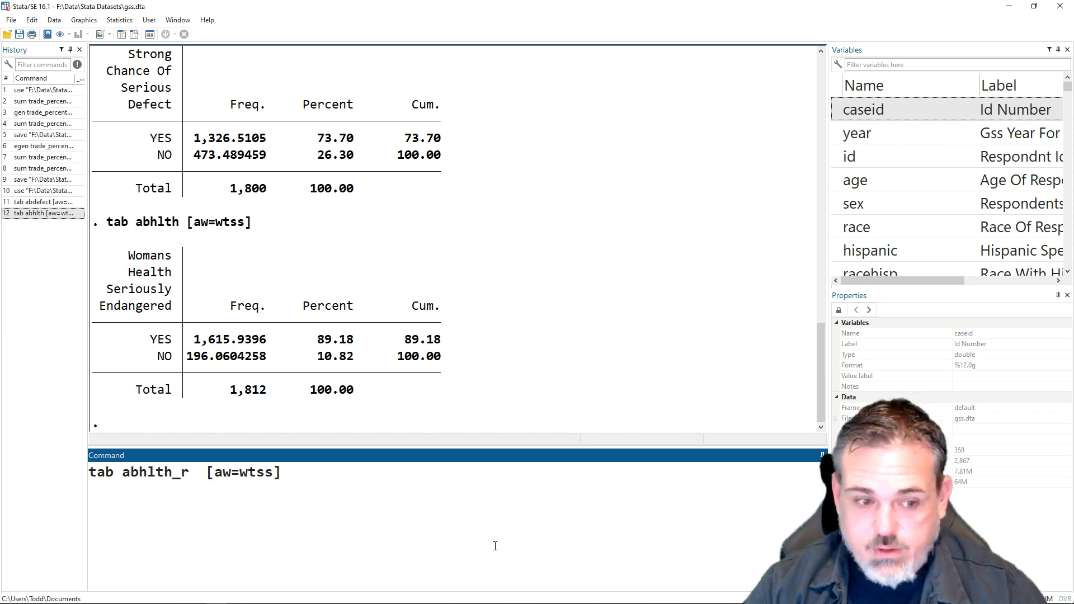
key(Return)
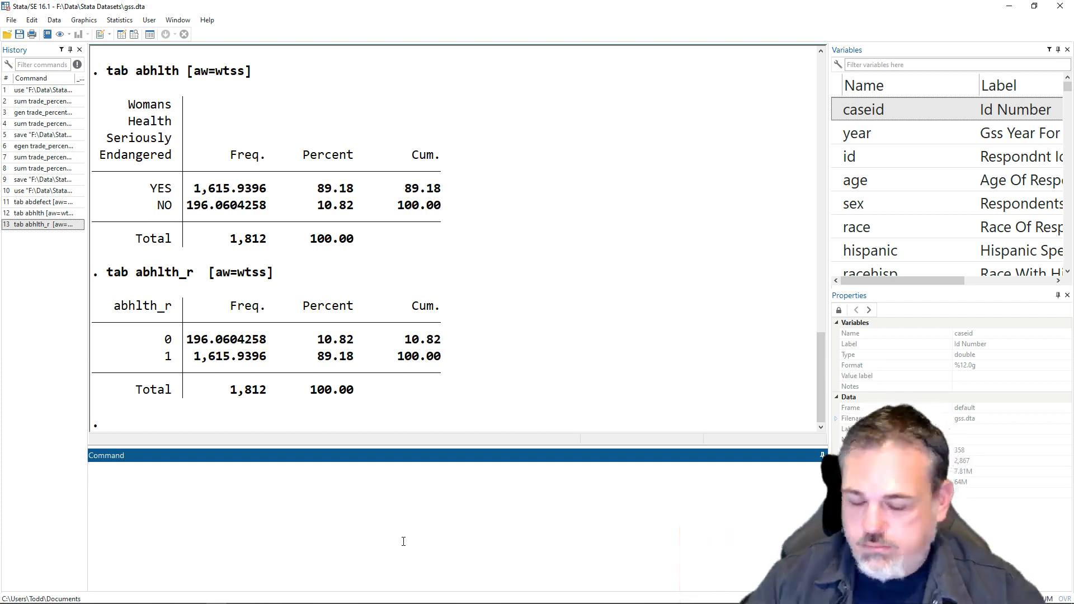
Generate abortion_n7 as the sum of abhlth_r, abnomore_r, abpoor_r, abrape_r, absingle_r, abany_r and abdefect_r
text(gen )
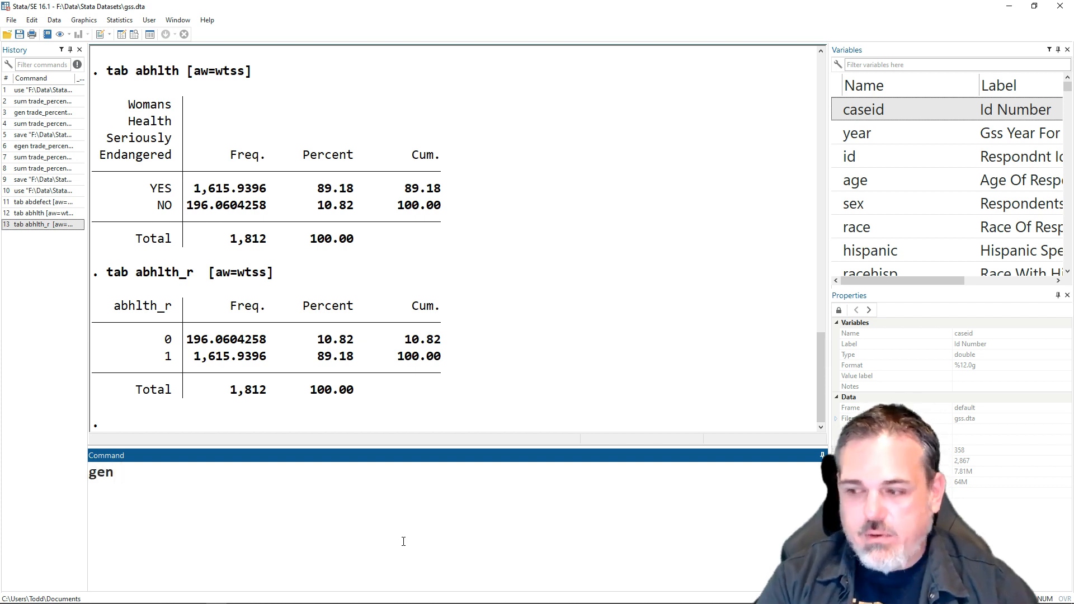
text(abotion)
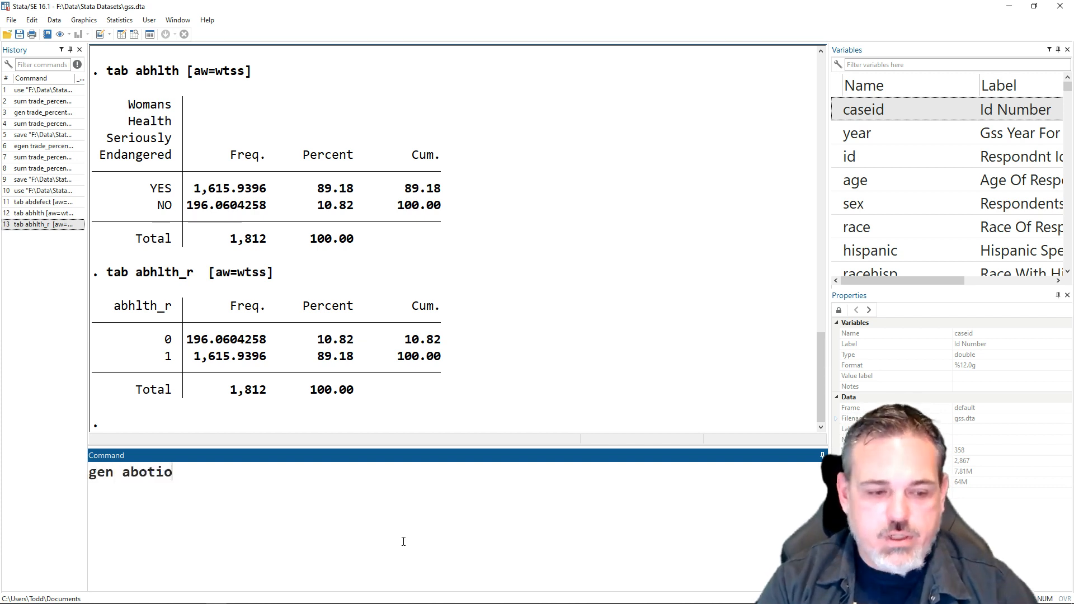
key(BackSpace)
key(BackSpace)
key(BackSpace)
key(BackSpace)
key(BackSpace)
key(BackSpace)
text(rt)
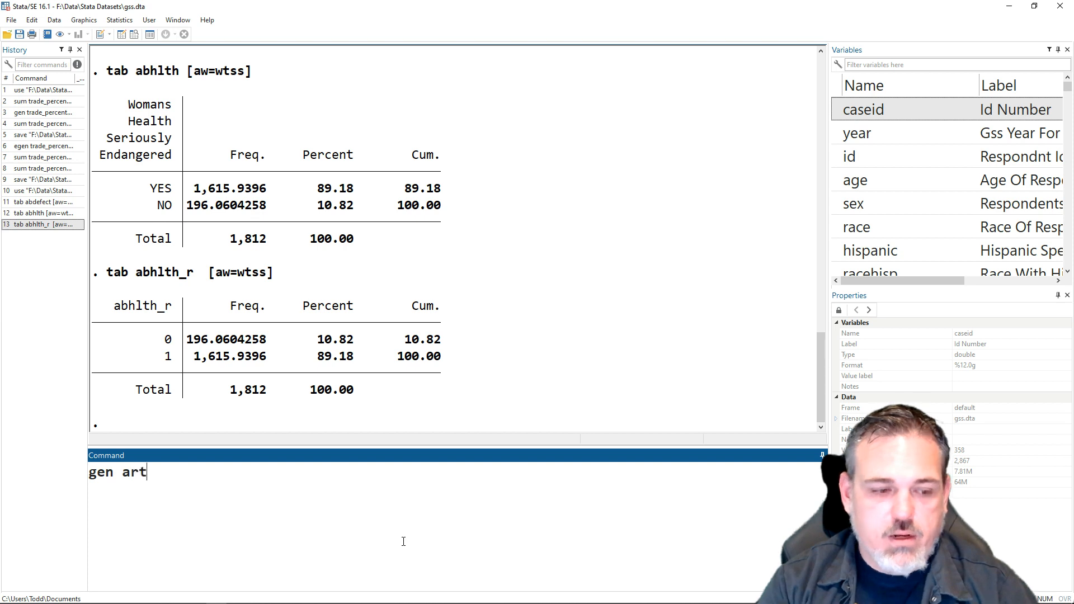
key(BackSpace)
text(b)
key(BackSpace)
key(BackSpace)
text(b)
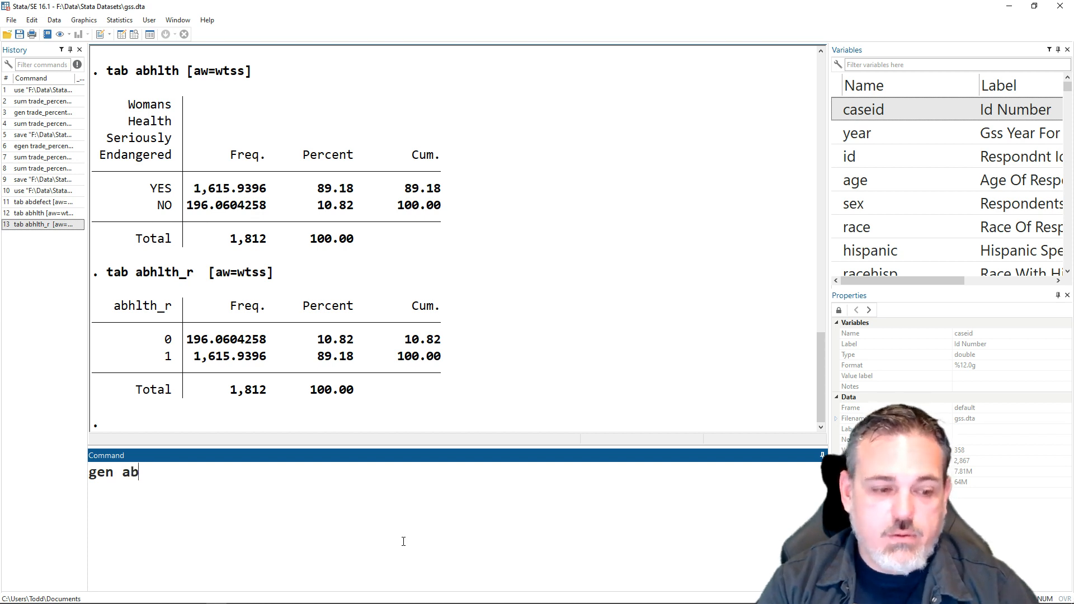
text(ortion_n)
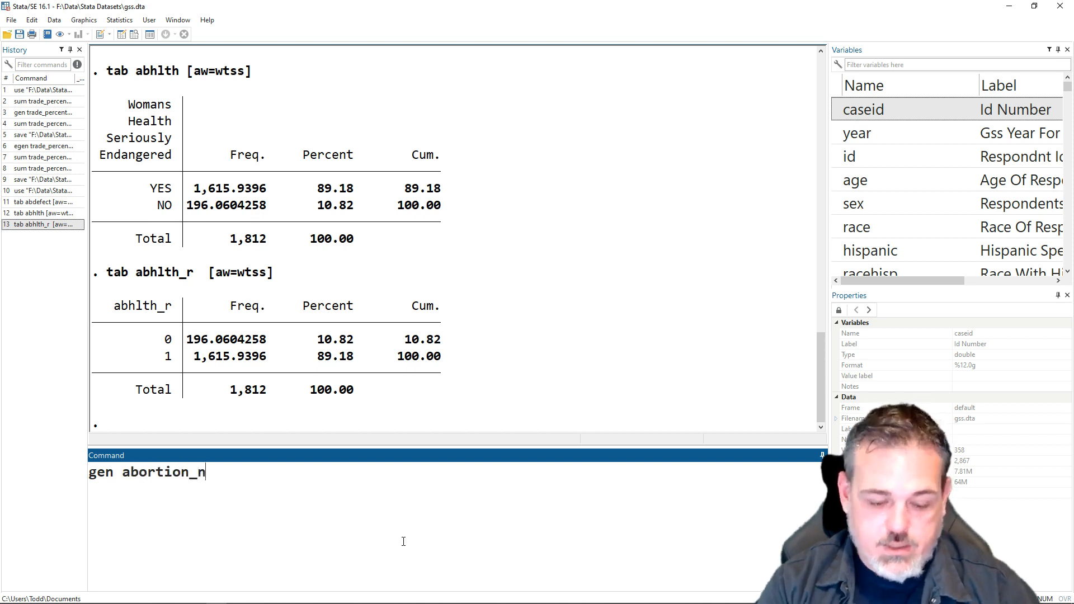
text(7 =)
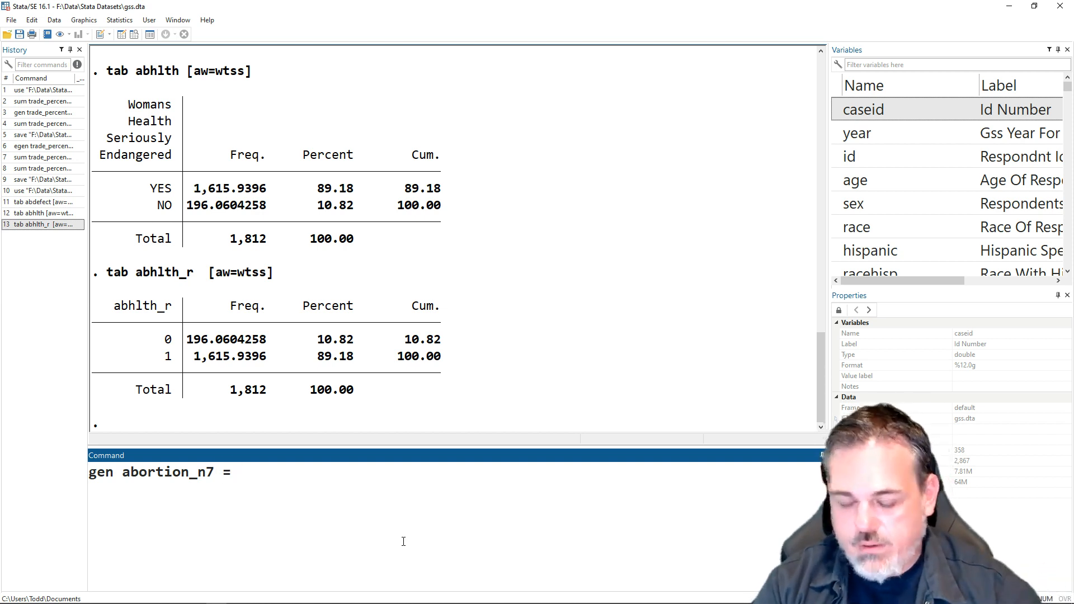
text(abhlth)
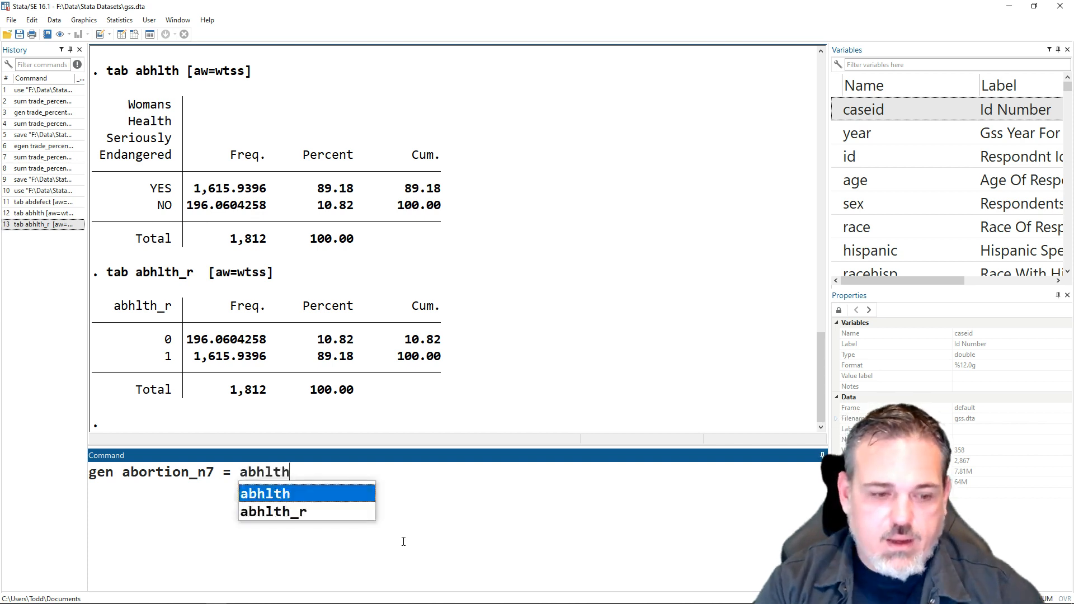
key(BackSpace)
key(Down)
key(Return)
text(+)
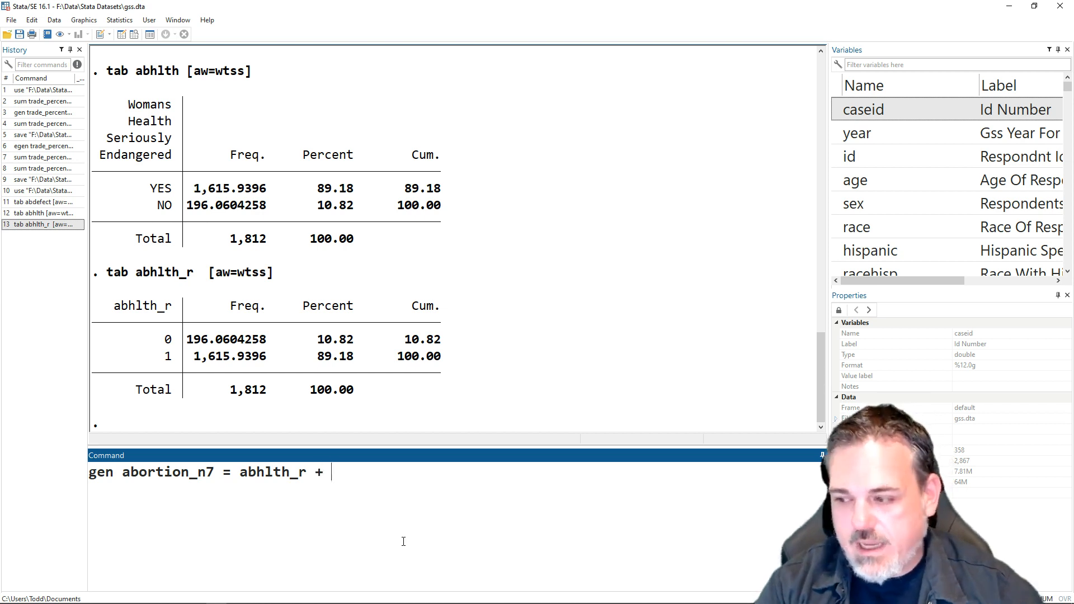
text( abnomore)
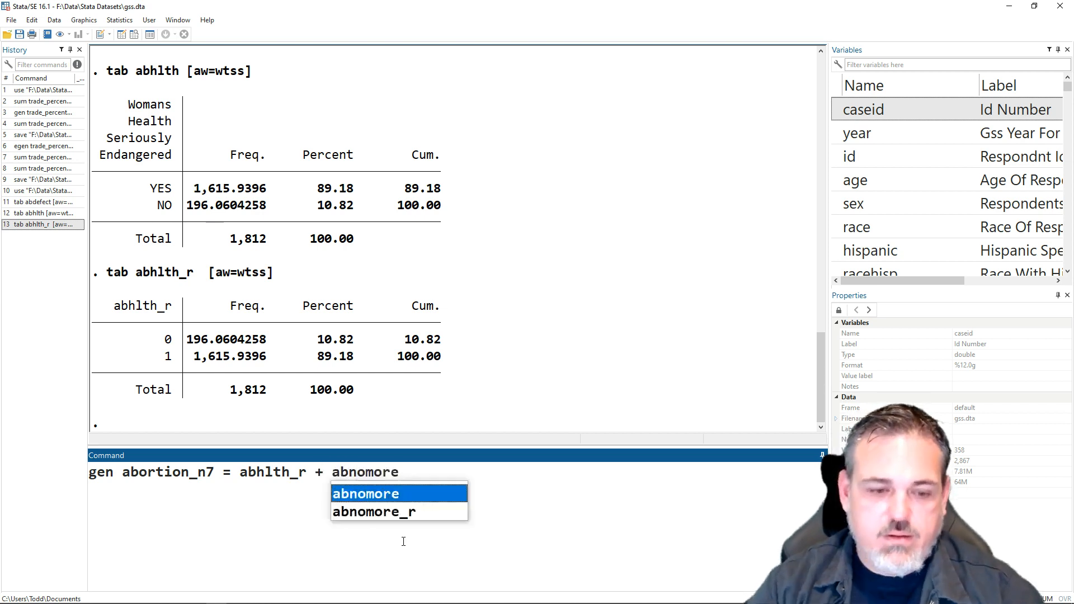
key(Down)
key(Return)
text(+ abn)
key(BackSpace)
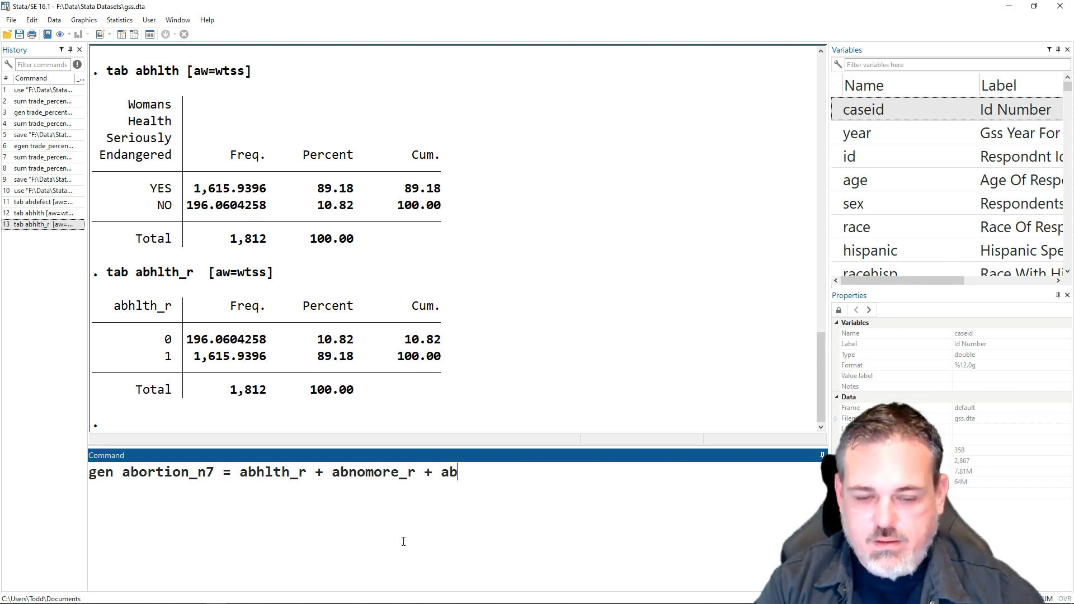
text(p)
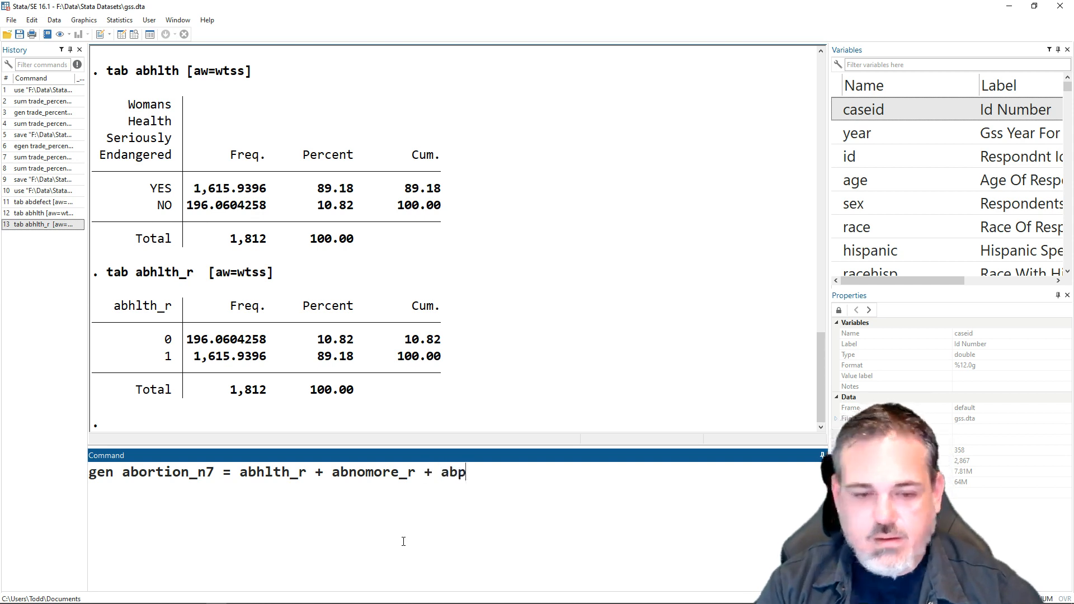
text(oor)
key(Down)
key(Return)
text(+ )
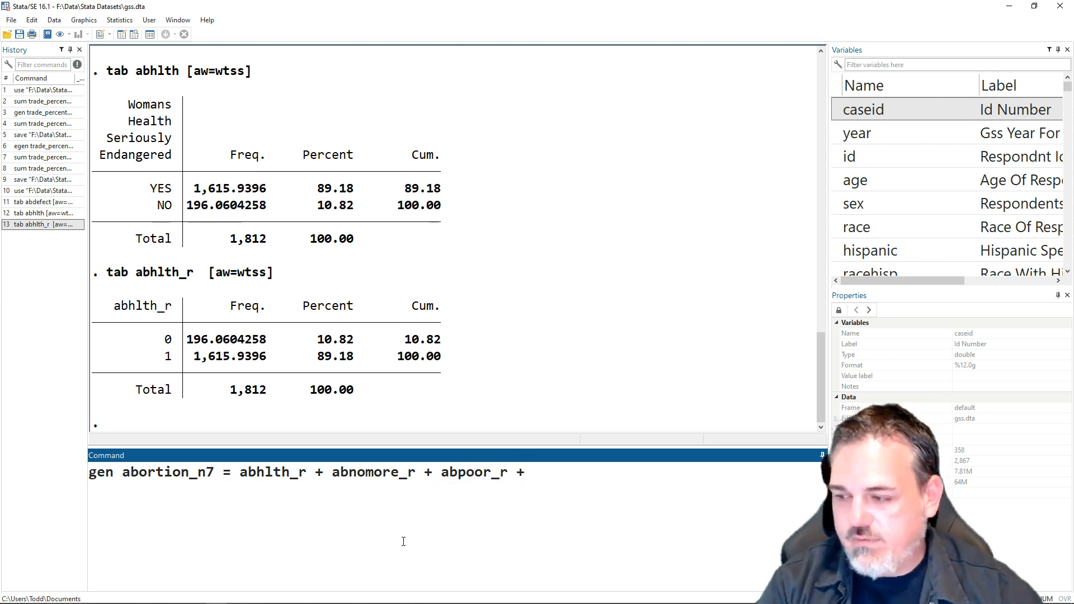
text(abrape)
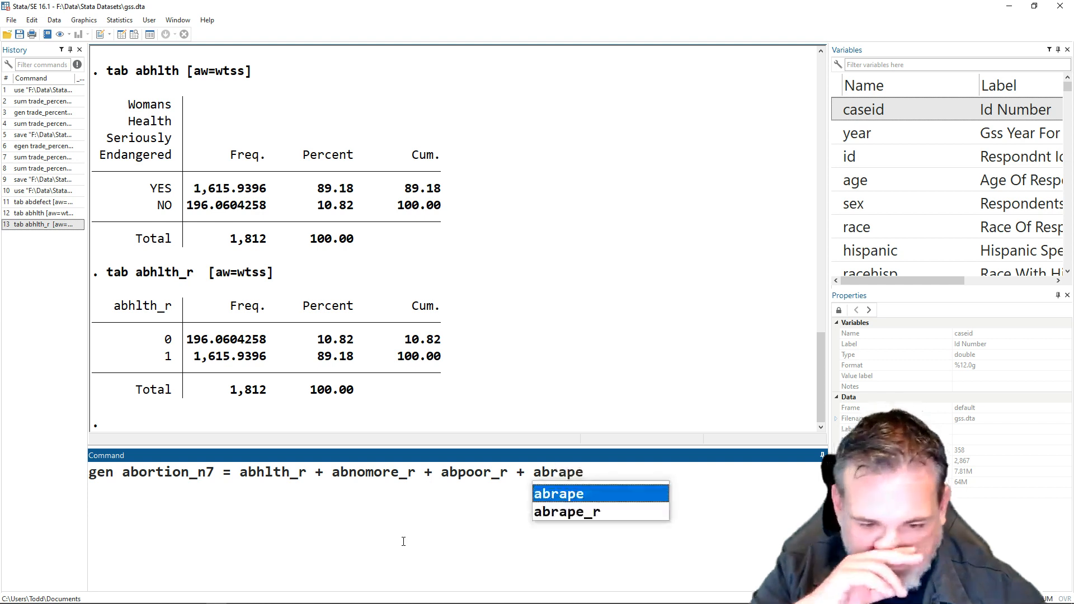
text(+ abn)
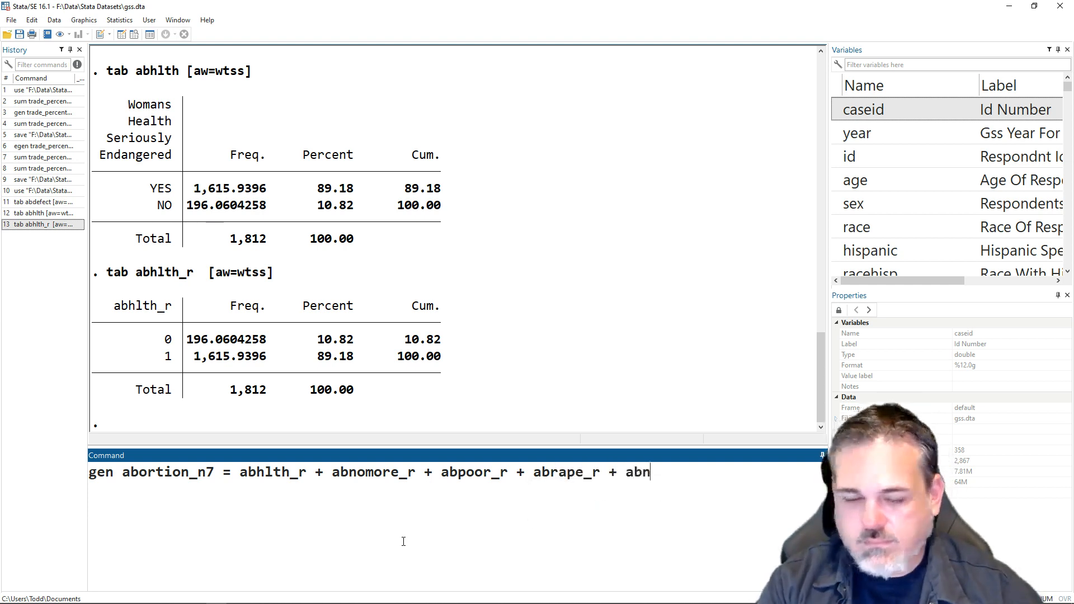
key(BackSpace)
text(single)
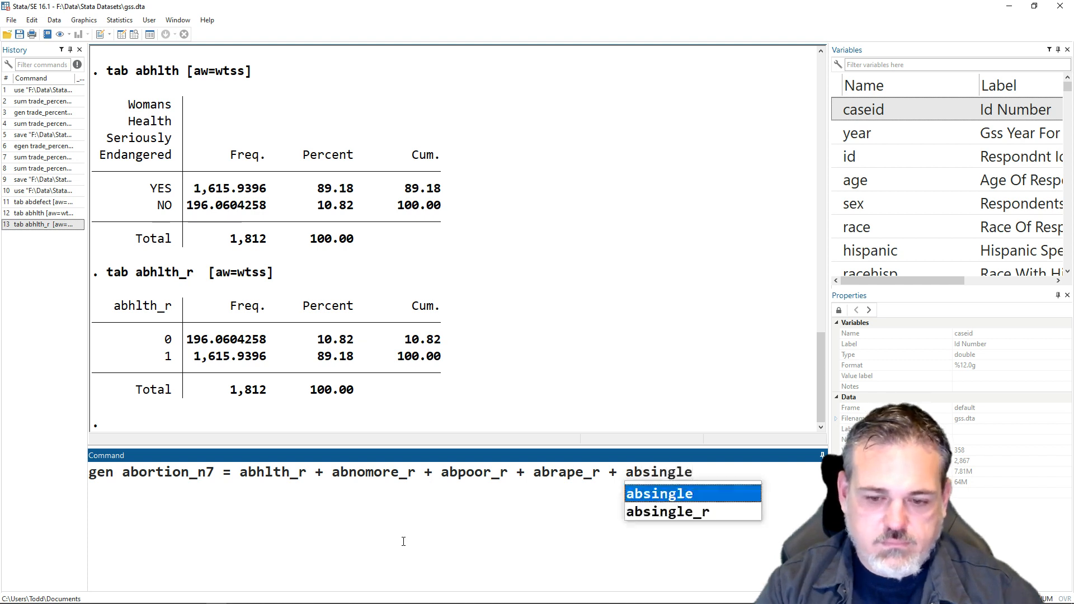
key(Down)
key(Return)
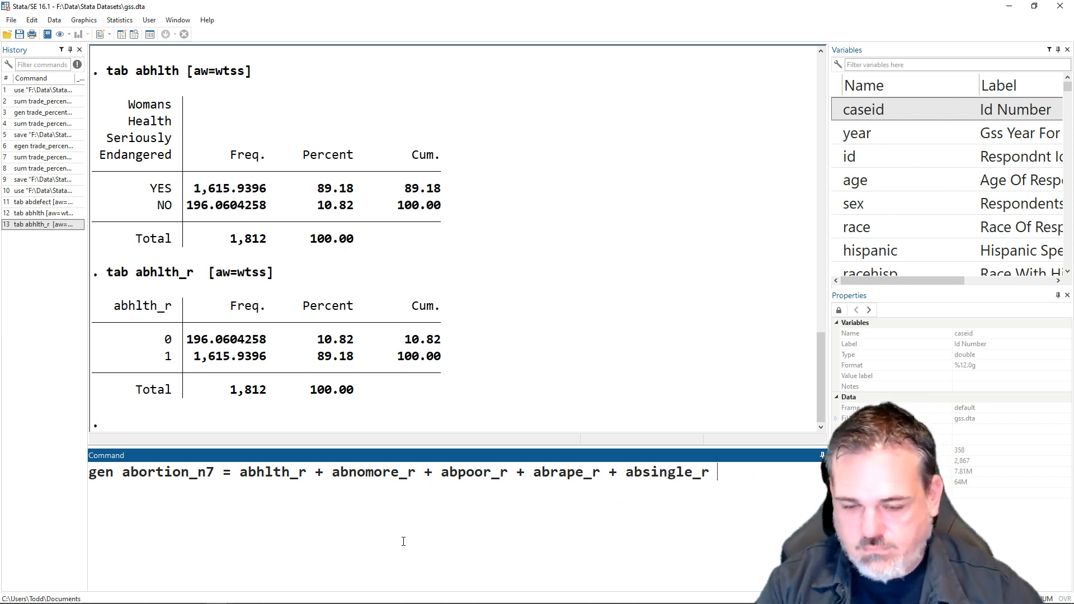
text(+ anam)
key(BackSpace)
key(BackSpace)
key(BackSpace)
text(b)
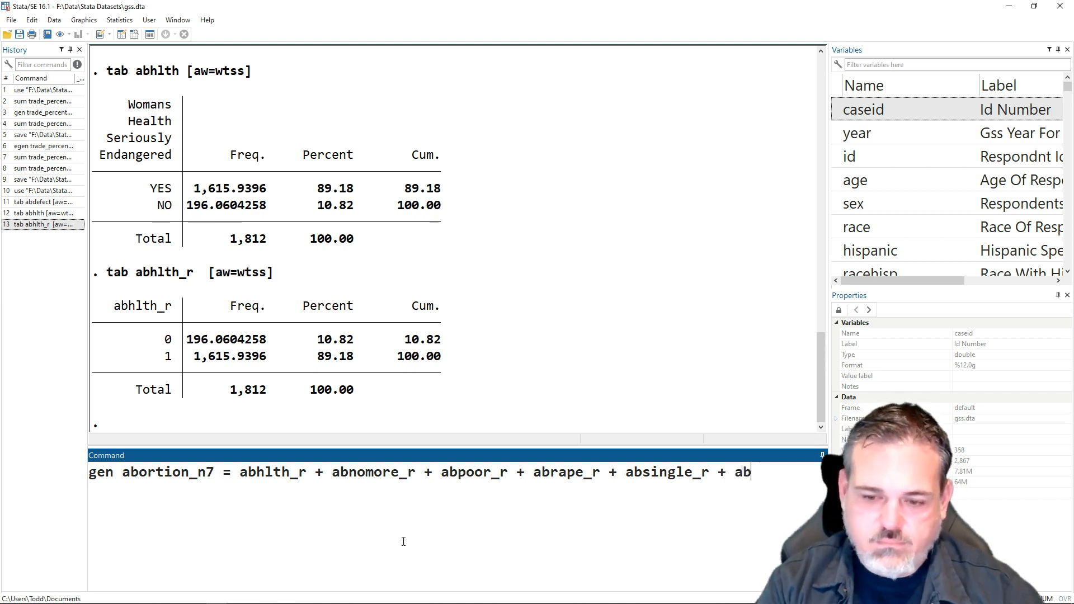
text(any_r )
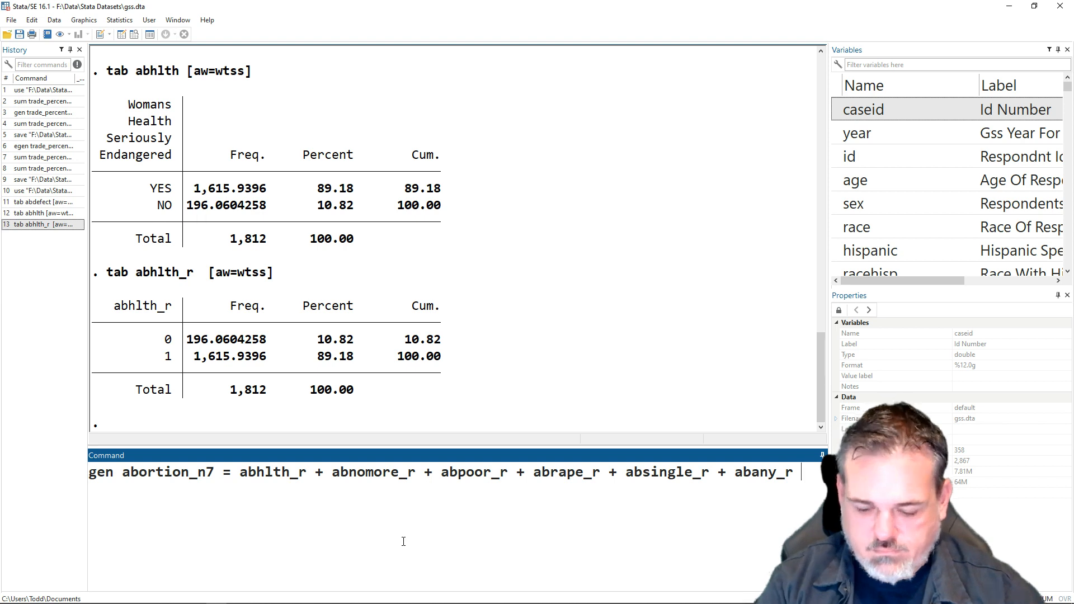
text(+ ab)
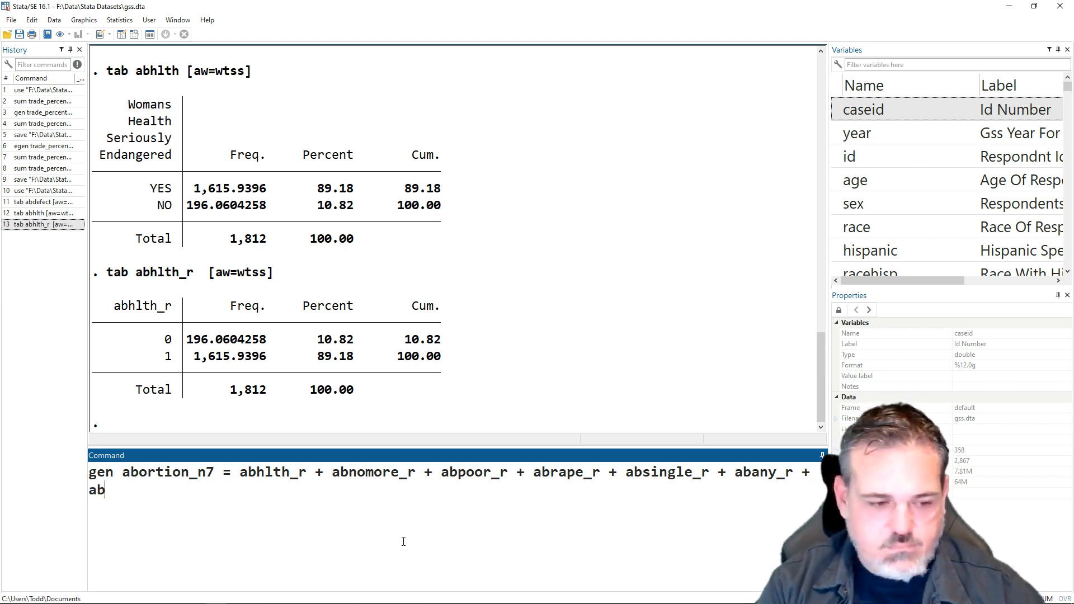
text(defect_r)
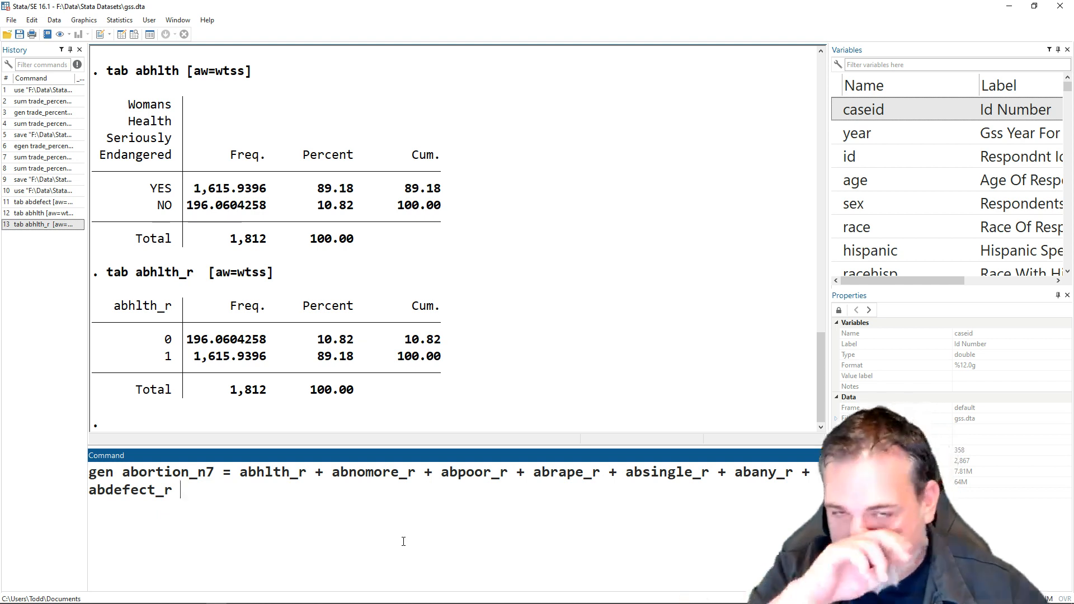
key(Return)
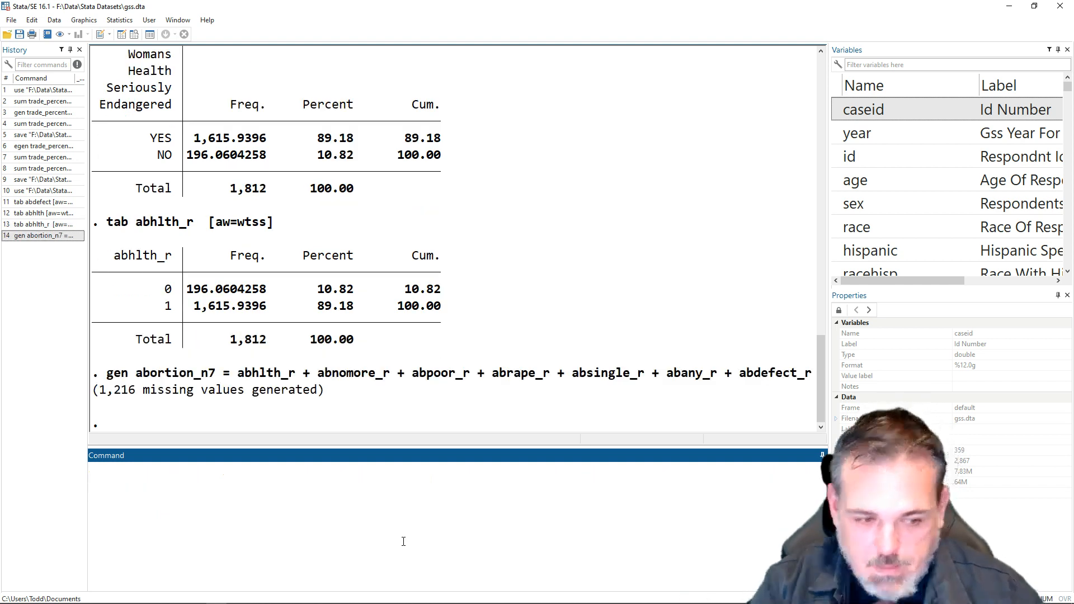
Tabulate abortion_n7 with analytic weights, correcting the mistyped weight variable nesw to wtss and rerunning
text(tab abo)
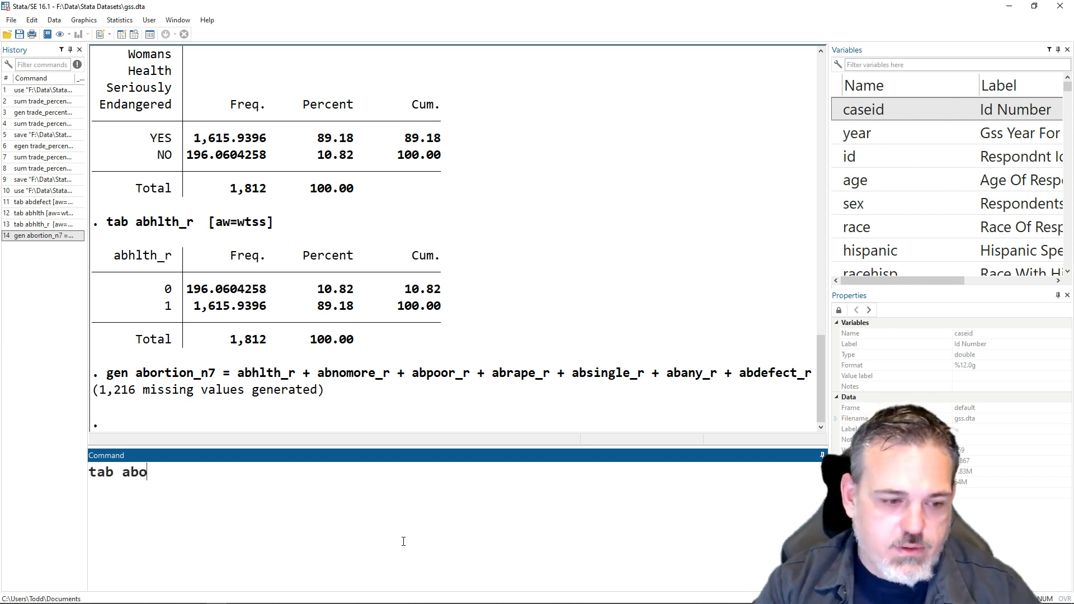
key(Tab)
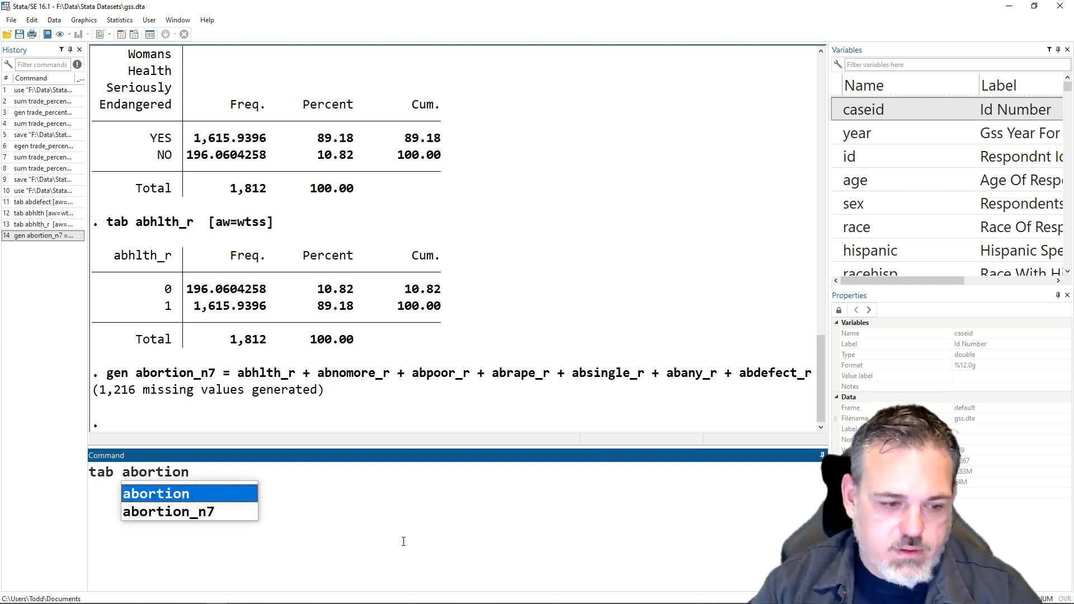
key(Down)
key(Return)
text([aw-)
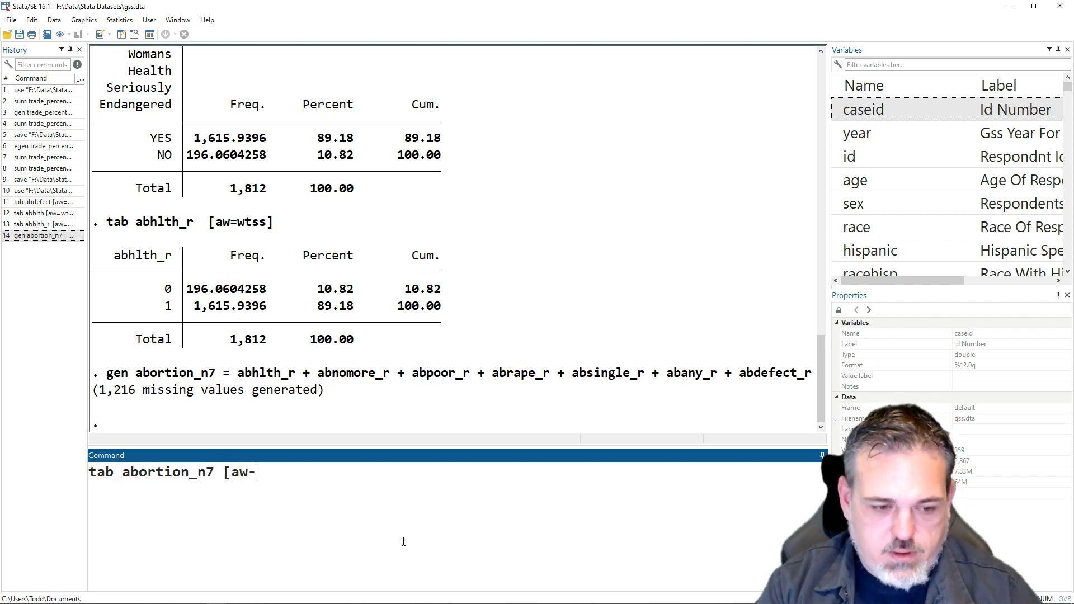
key(BackSpace)
text(=nesw])
key(Return)
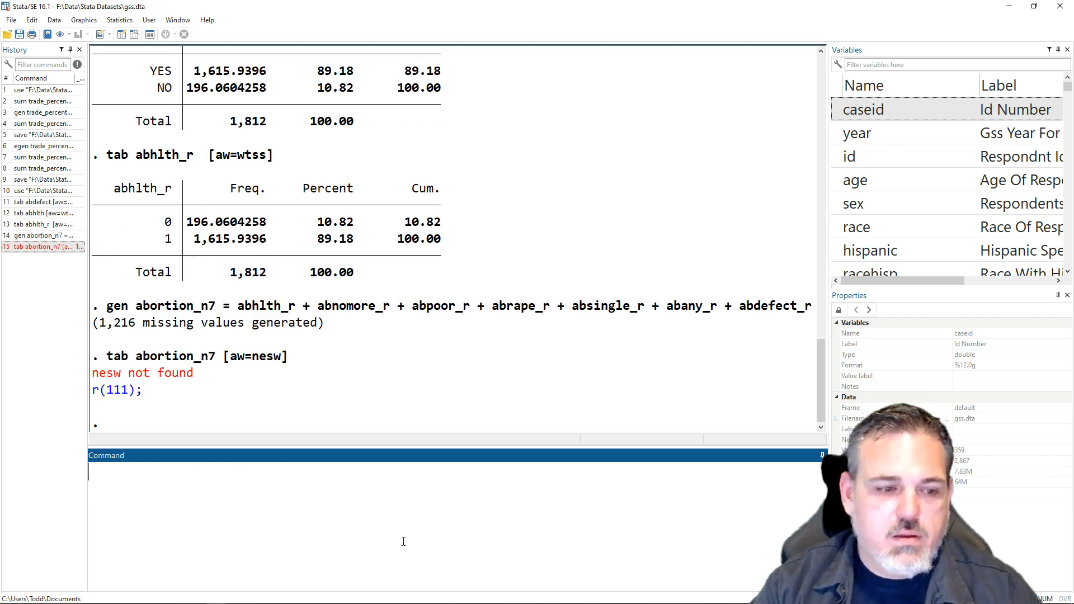
key(Page_Up)
key(Left)
key(BackSpace)
key(BackSpace)
key(BackSpace)
key(BackSpace)
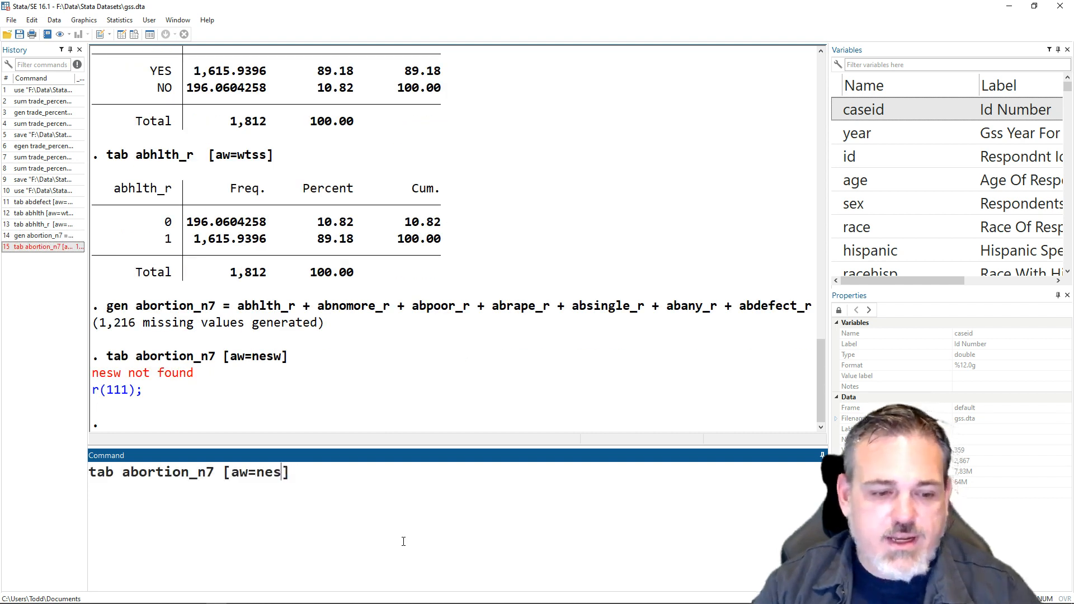
text(wtss)
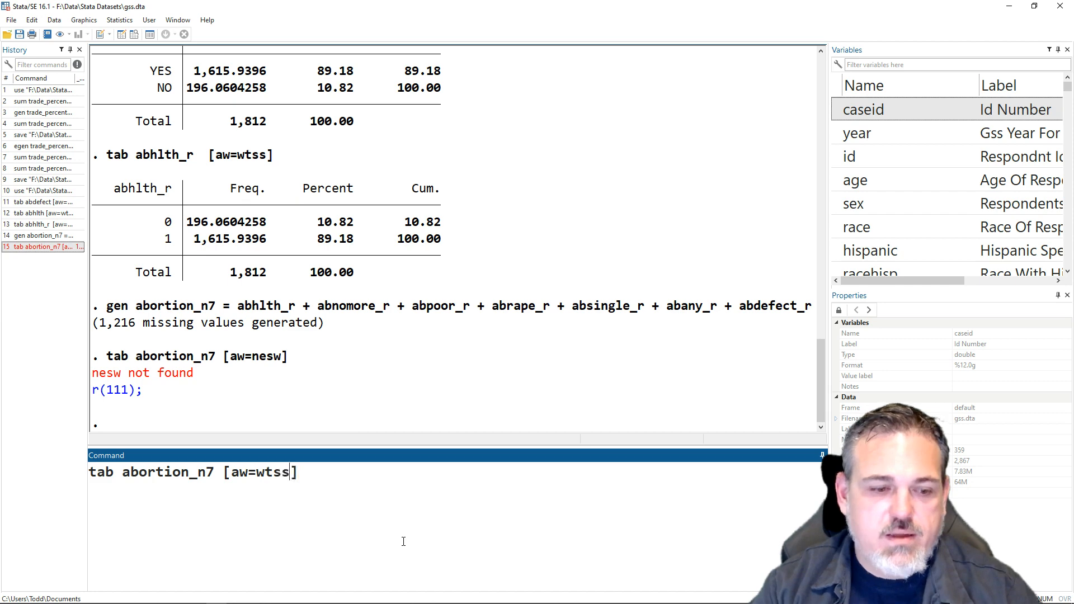
key(Return)
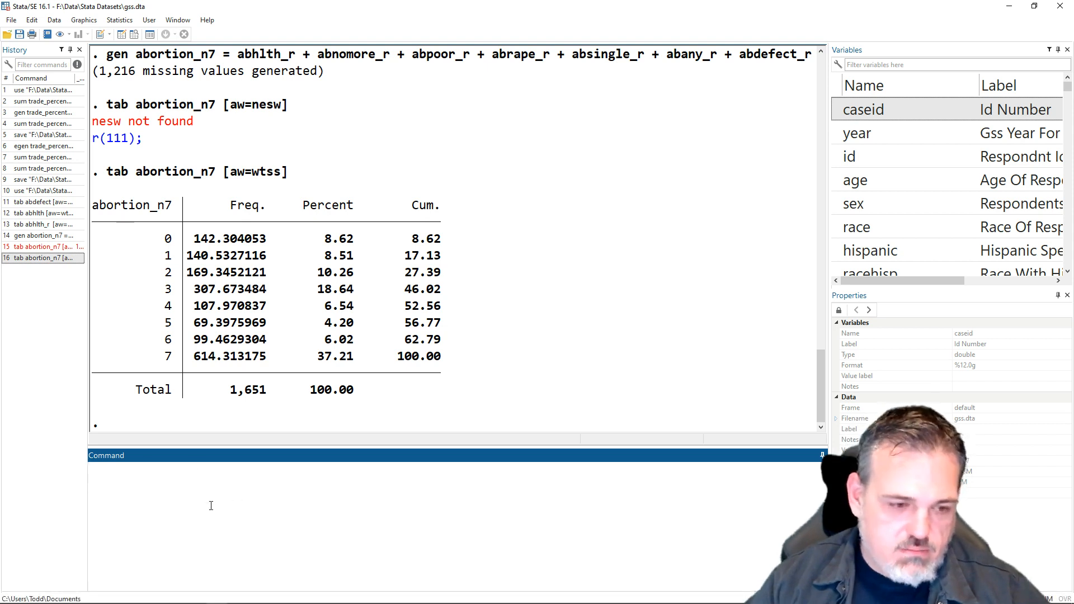
Draw a bar graph of abortion_n7 weighted by [aw=wtss] using graph bar with over(abortion_n7)
text(graph)
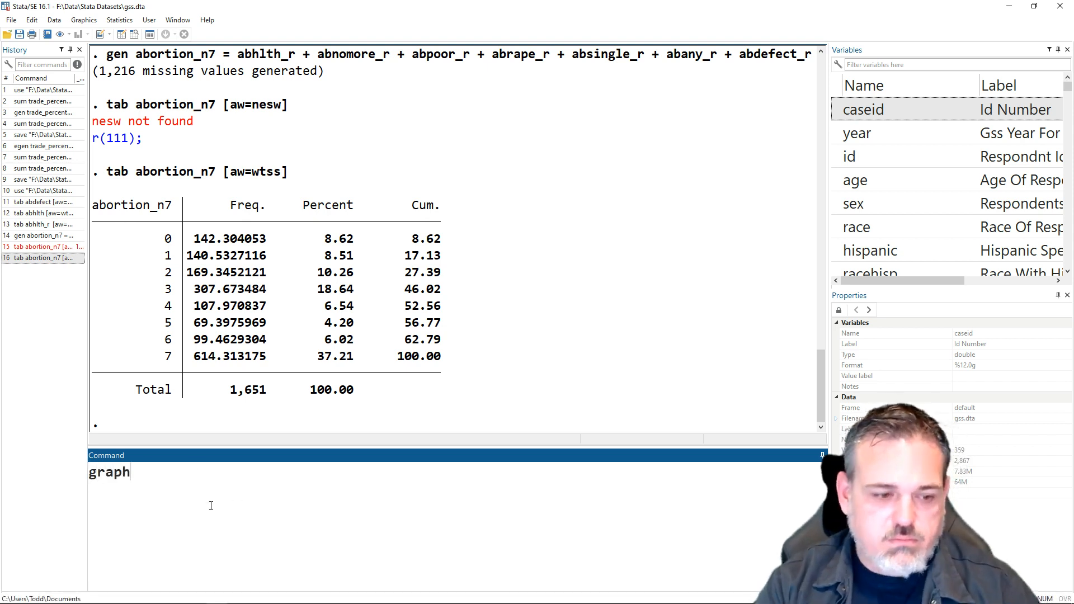
text( brar)
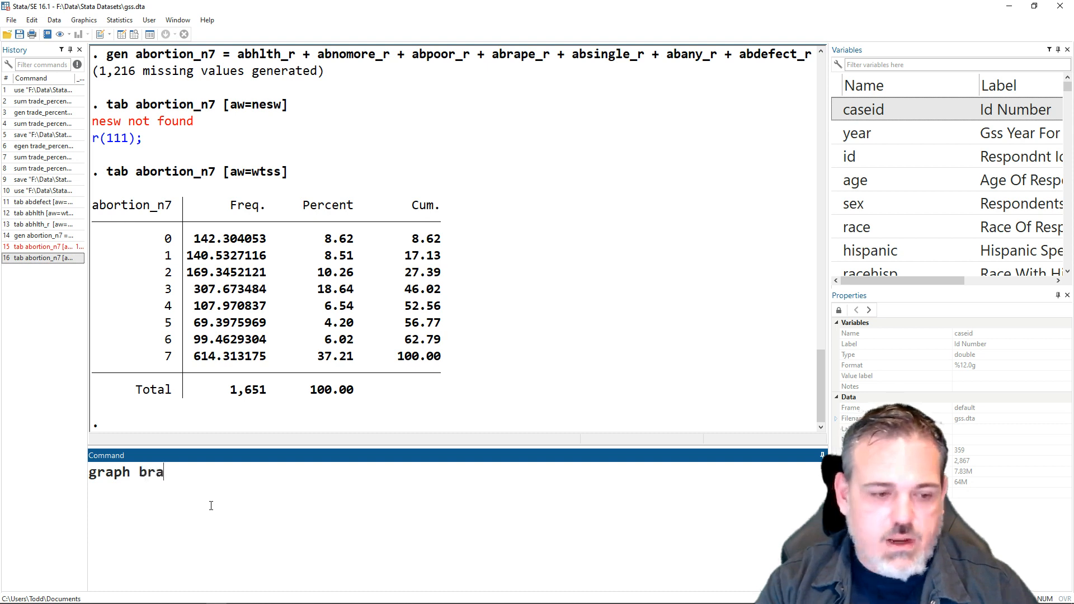
key(BackSpace)
key(BackSpace)
key(BackSpace)
text(ar )
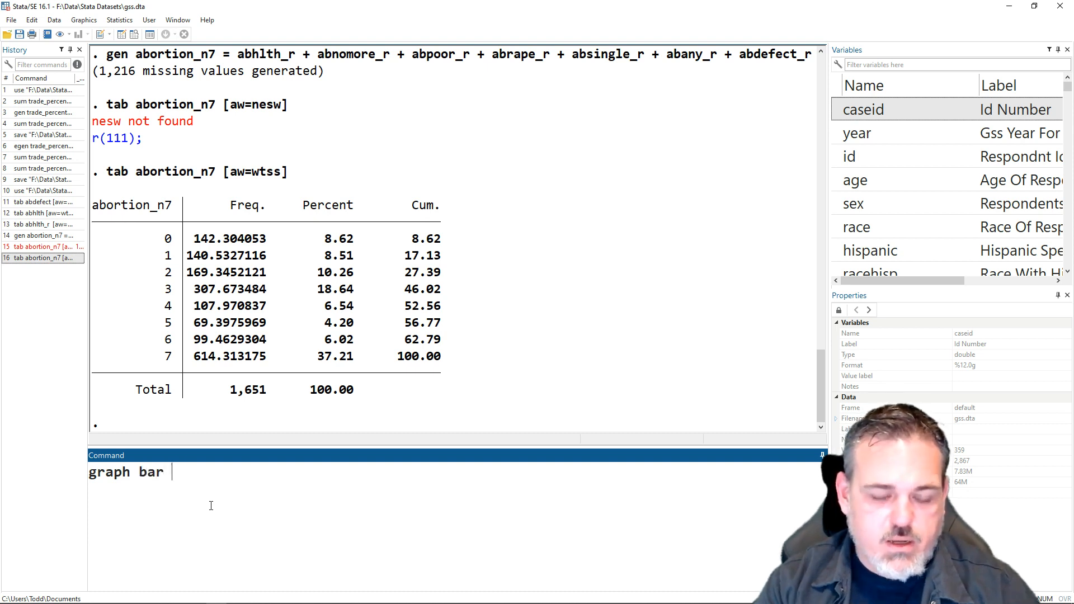
text([aw=wtss], over)
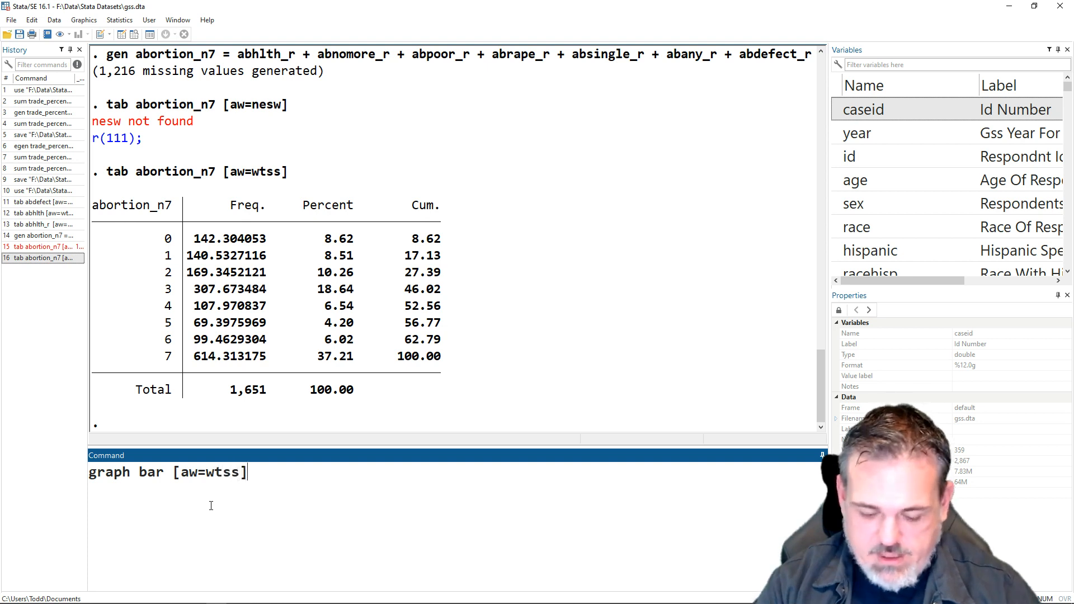
text((abortion)
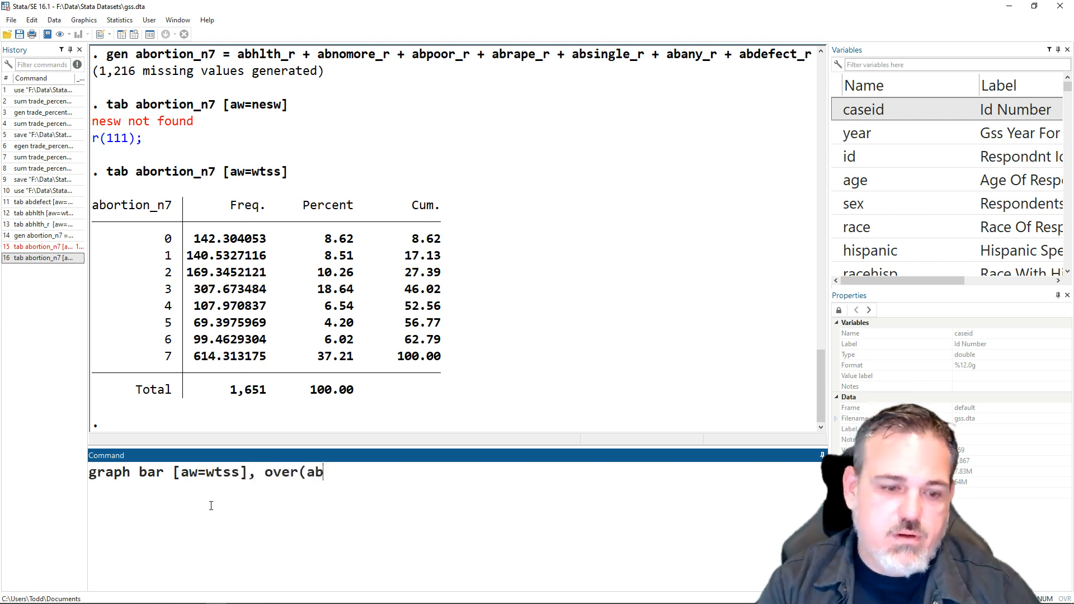
key(Down)
key(Tab)
text())
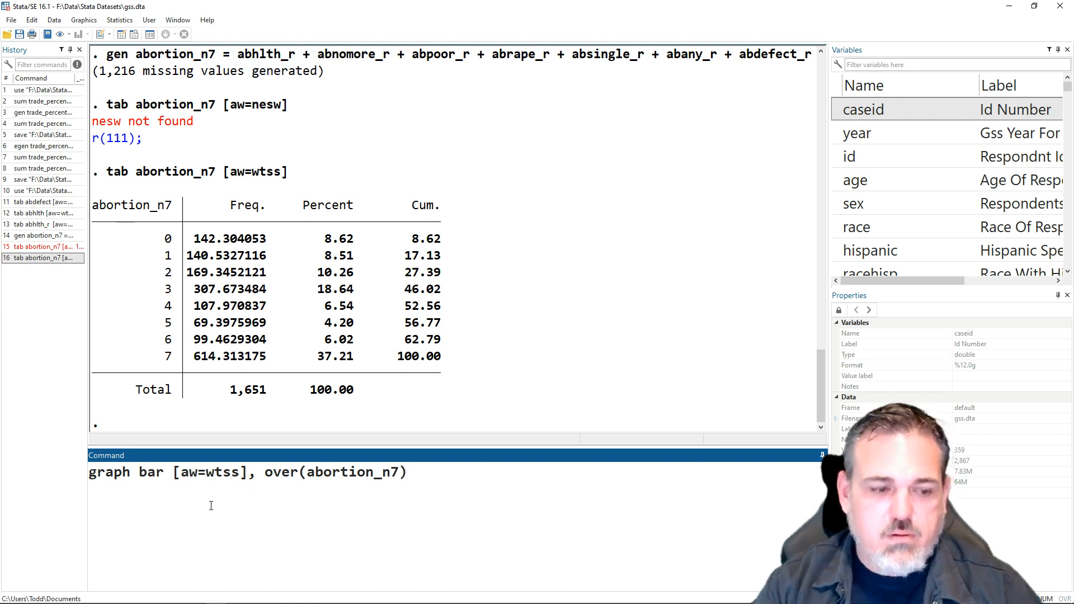
key(Return)
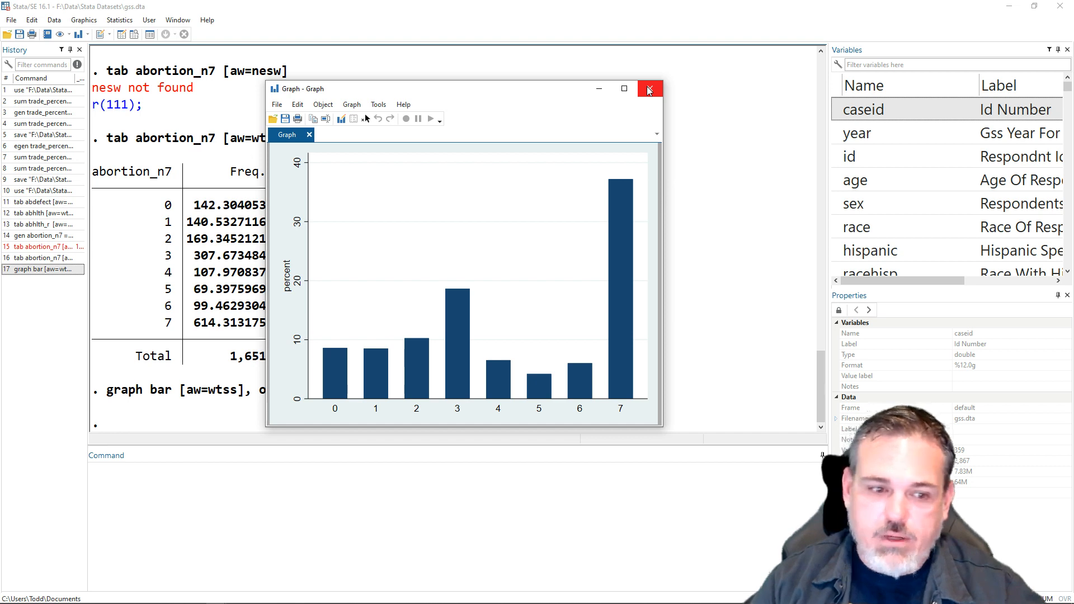
Close the graph window and label abortion_n7 as "Abortion Rights Support" with lab var
click(649, 91)
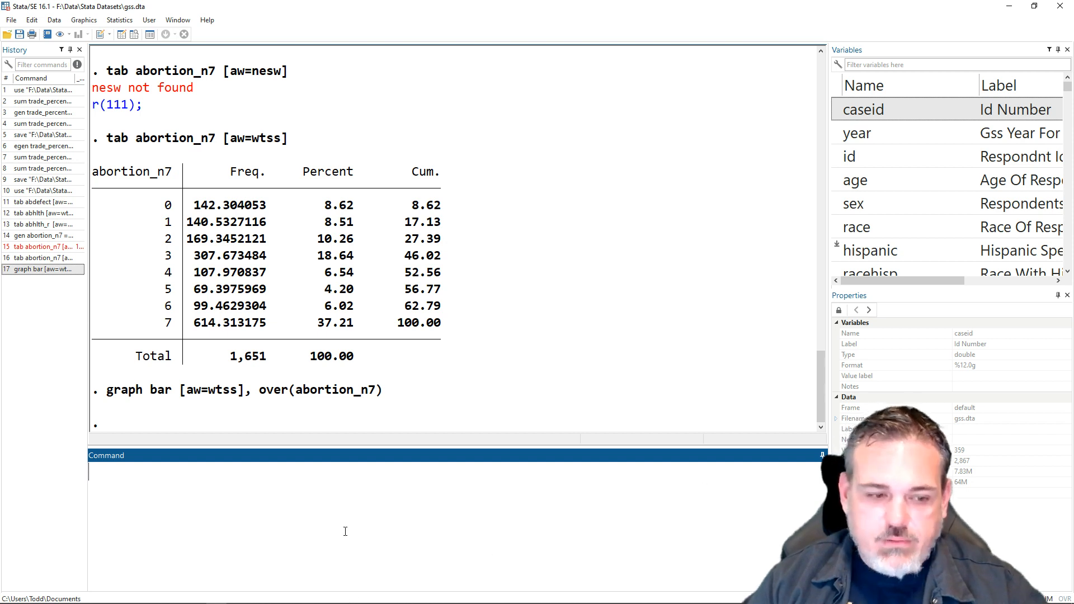
text(lab var )
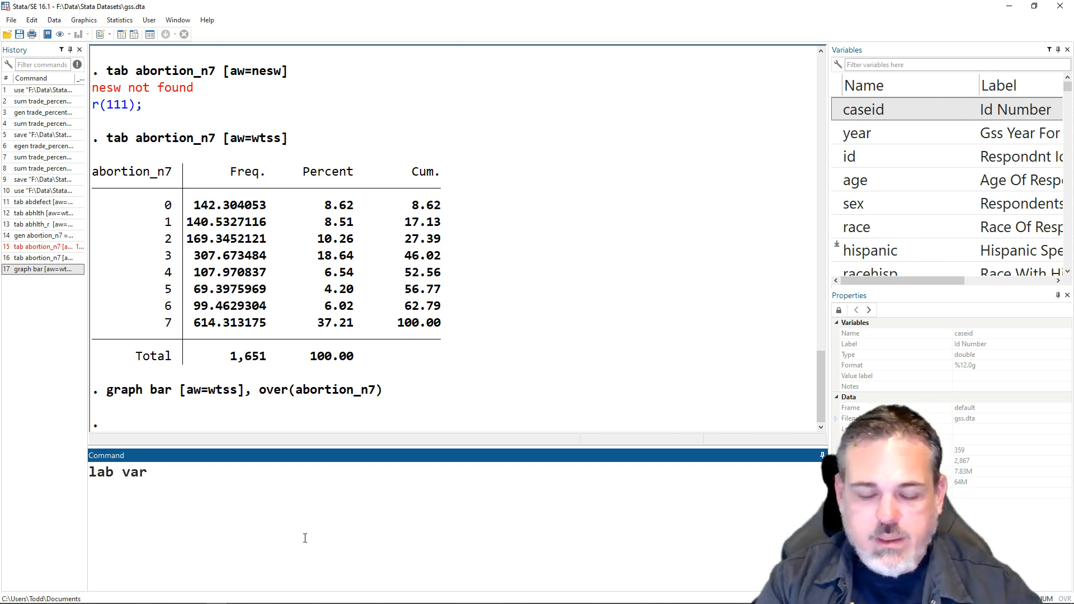
text(abortion)
key(Down)
key(Return)
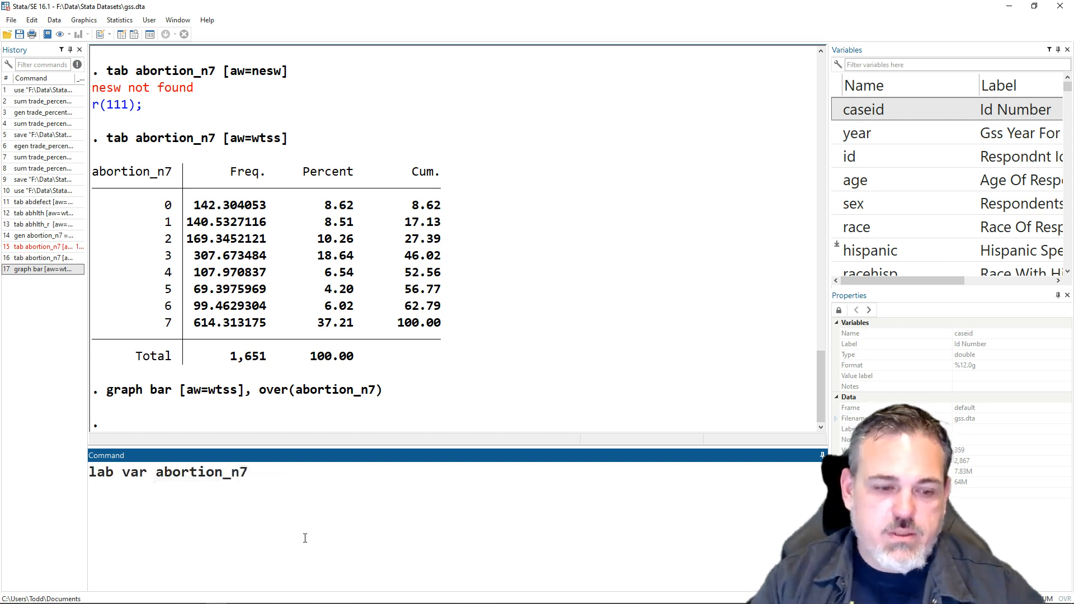
text("Abor)
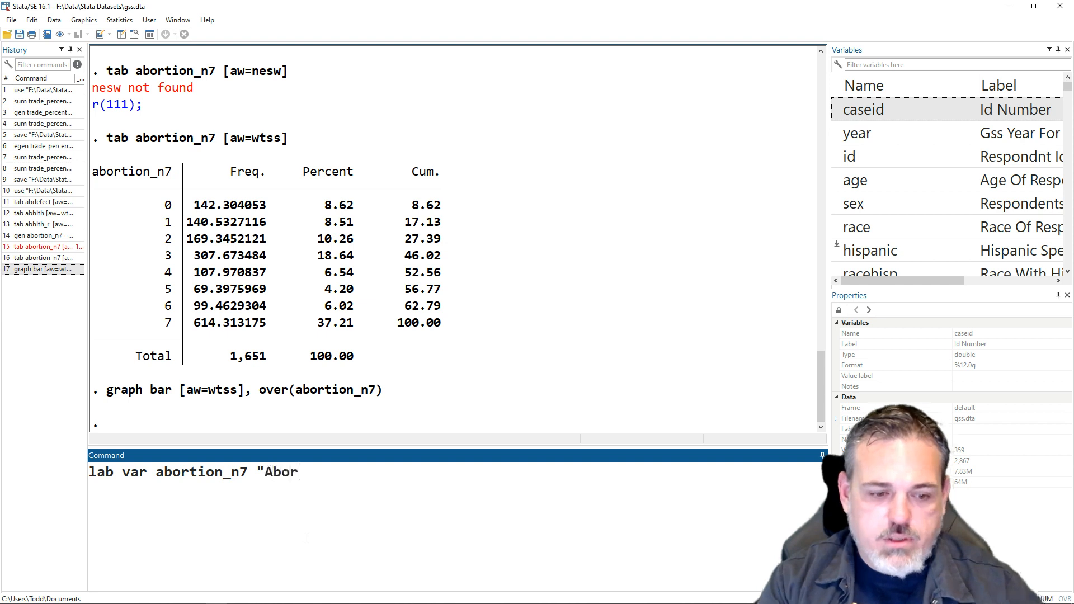
text(tions Rig)
key(BackSpace)
key(BackSpace)
key(BackSpace)
key(BackSpace)
key(BackSpace)
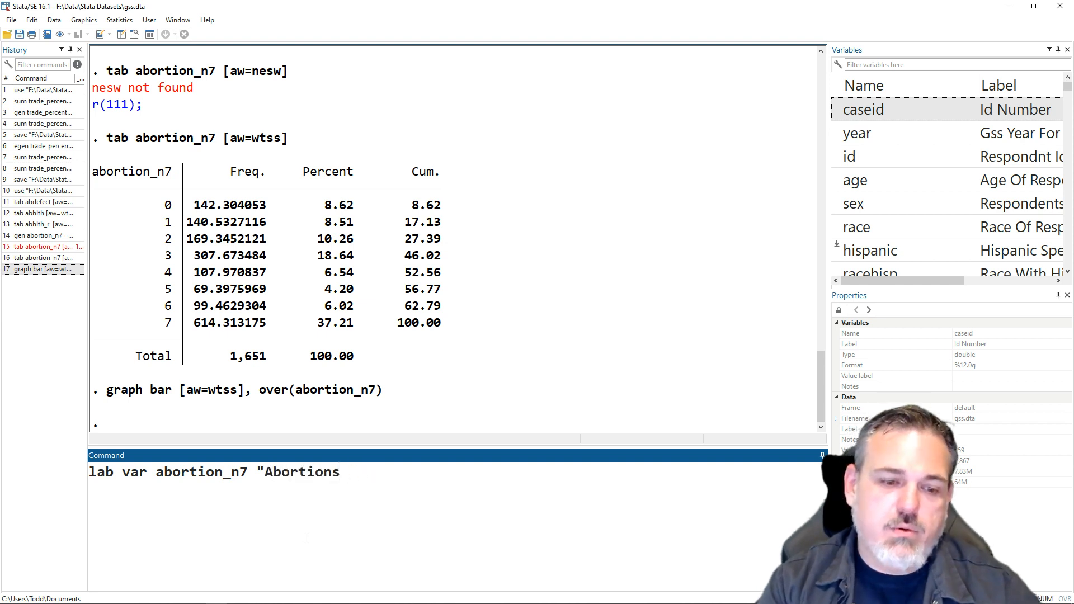
text(Riog)
key(BackSpace)
key(BackSpace)
text(ght)
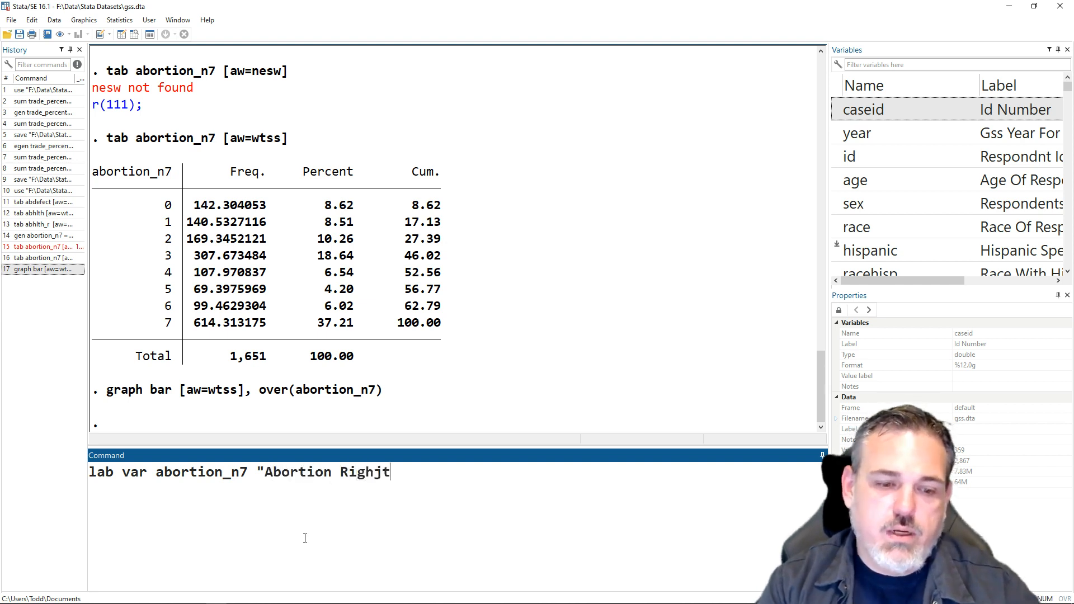
text(s Sup)
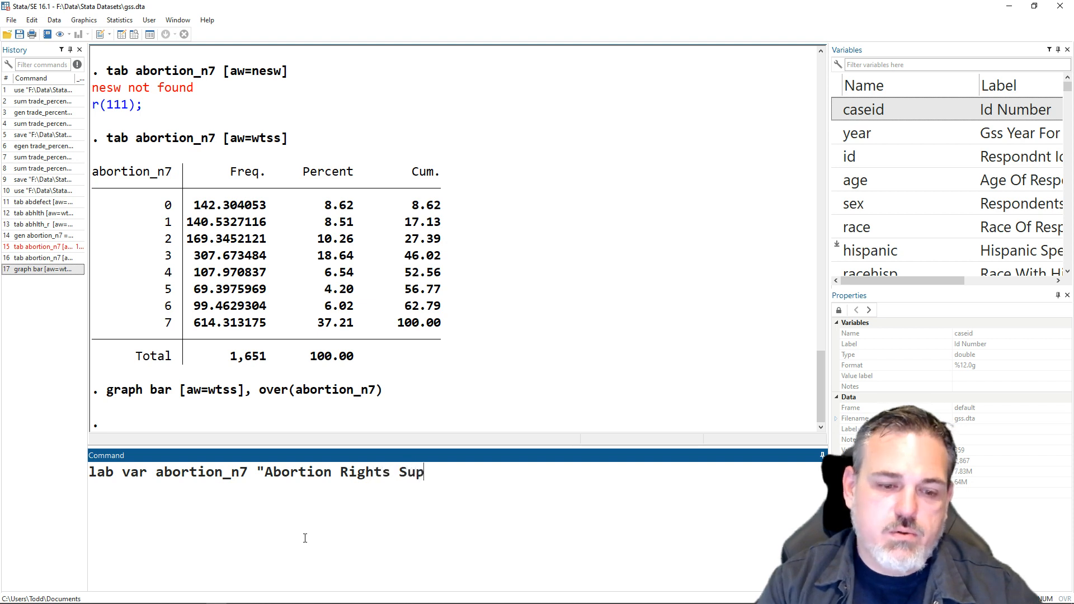
text(port")
key(Return)
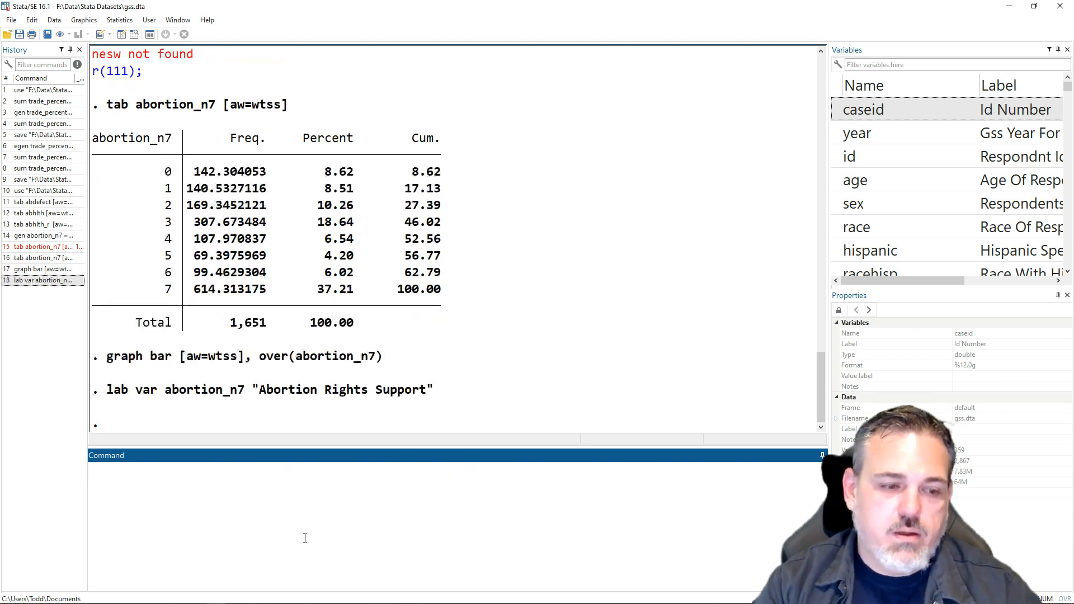
Recall and rerun the weighted tabulation of abortion_n7 with [aw=wtss]
key(Up)
key(Up)
key(Up)
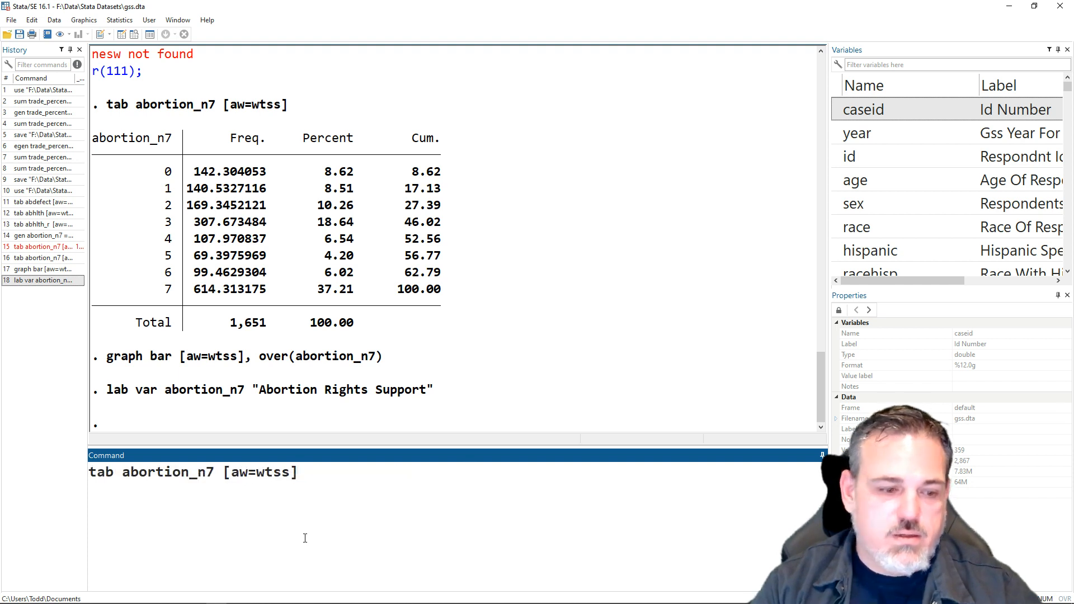
key(Return)
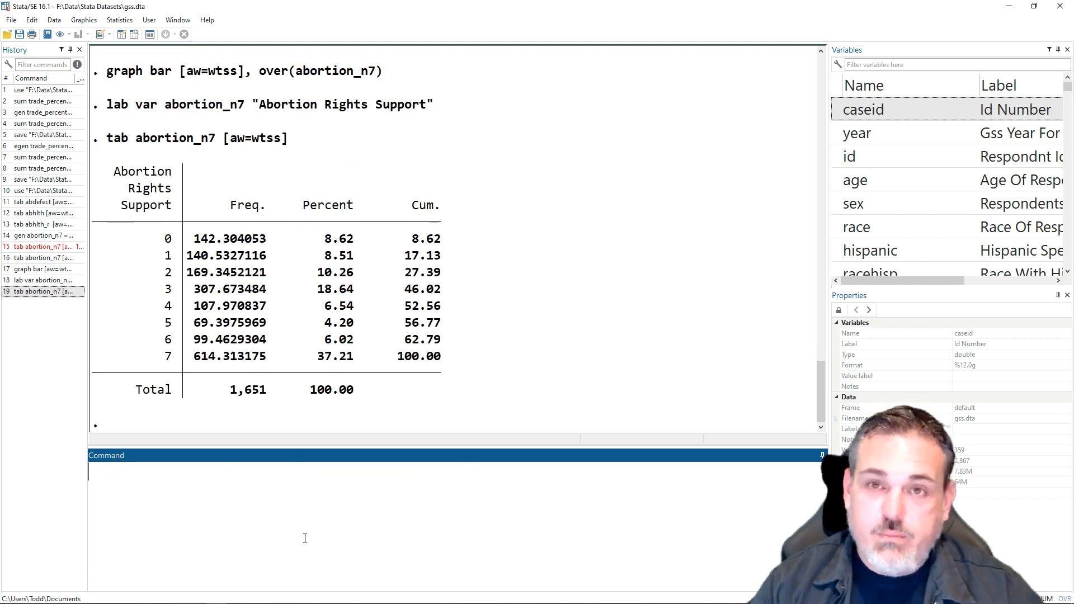
Save the dataset, replacing the existing gss.dta file
click(19, 35)
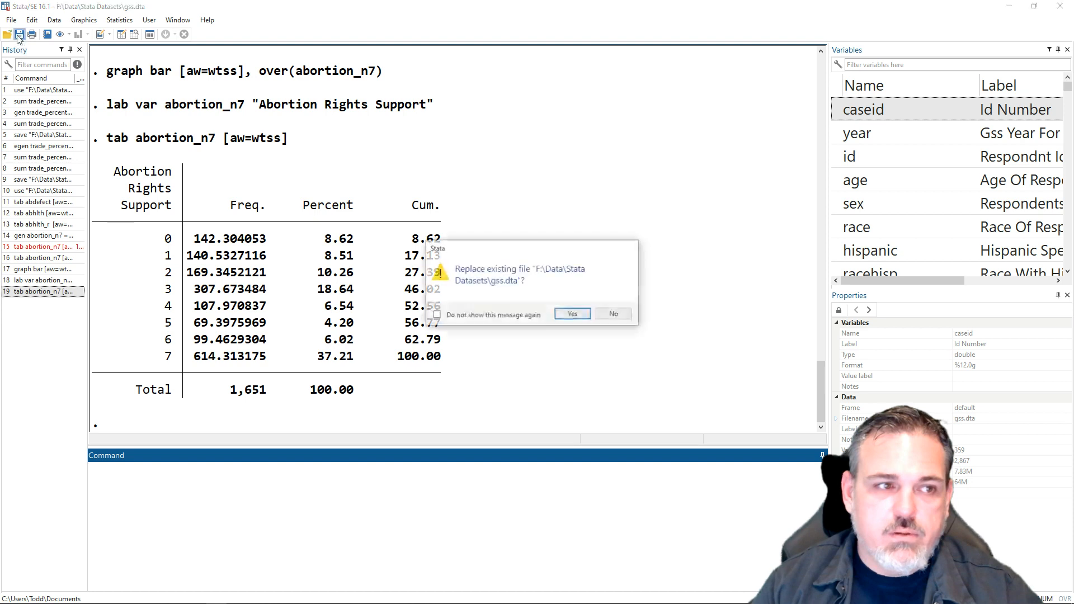
click(577, 314)
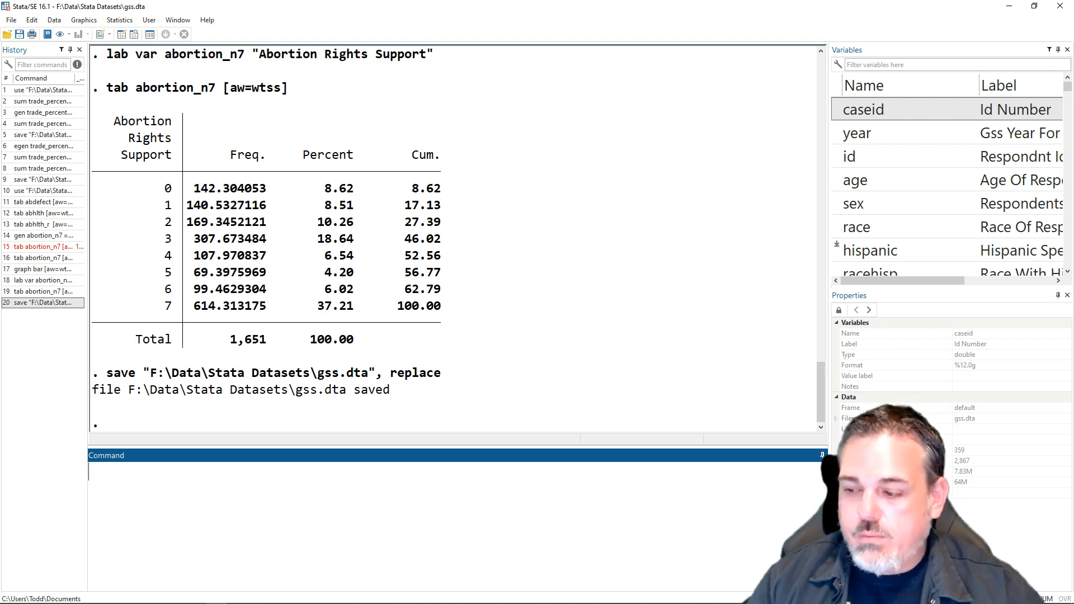
key(alt+Tab)
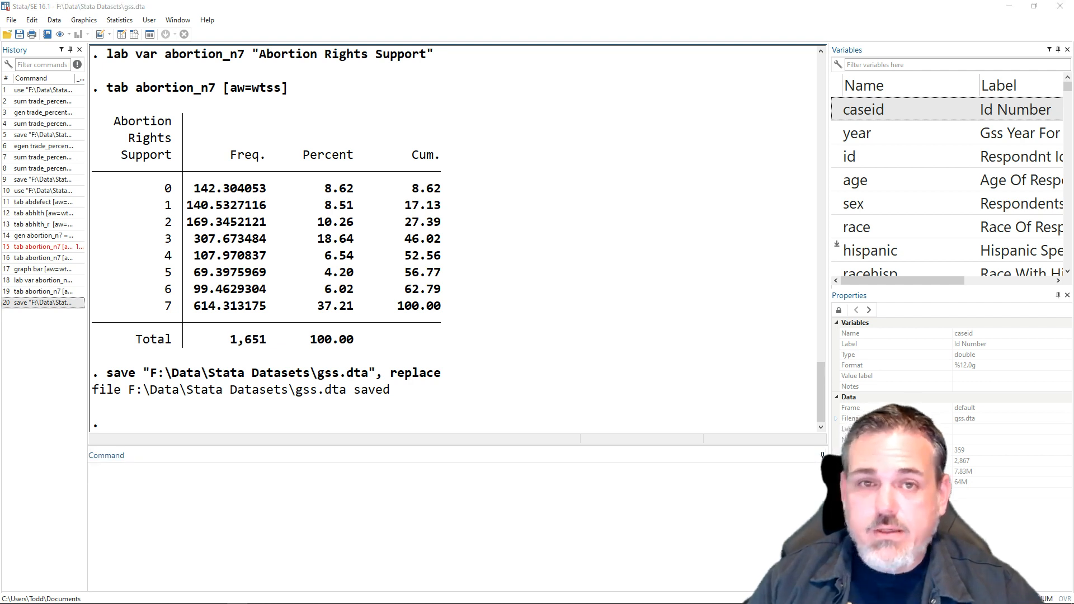